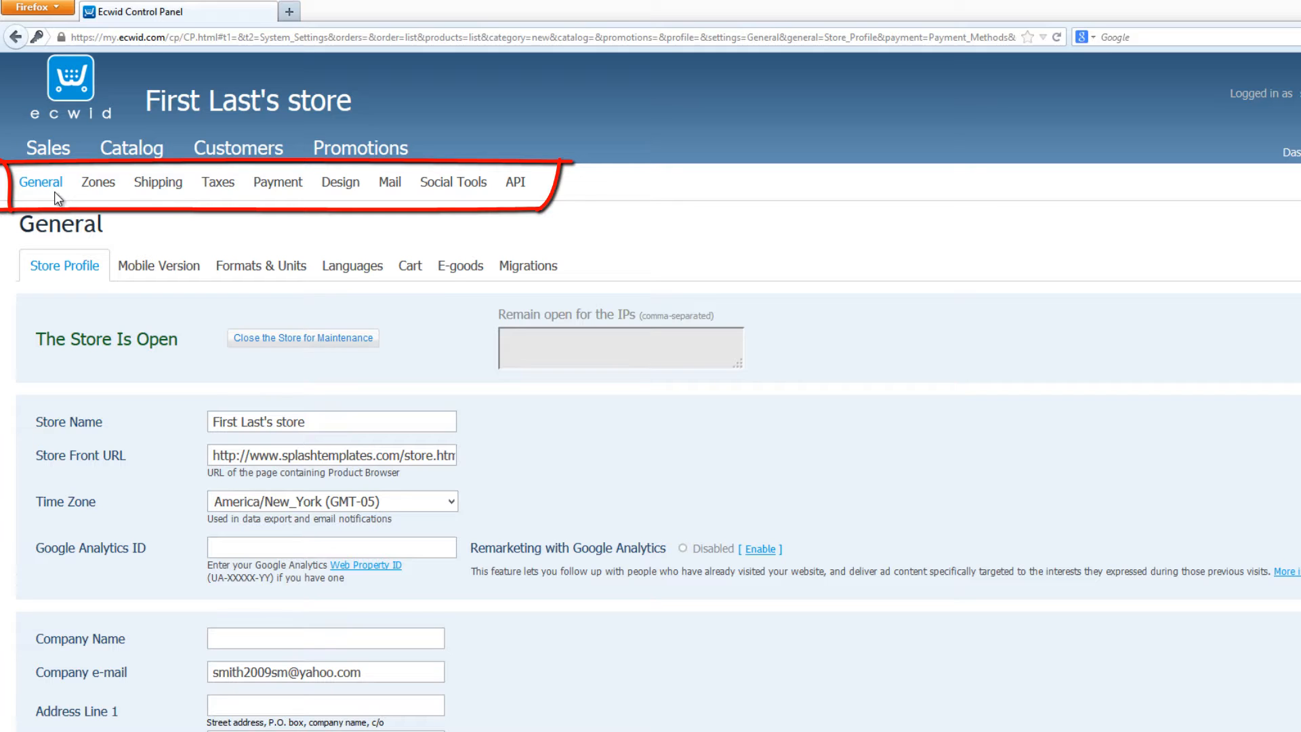
Review the countries and states assigned to the US & Canada, Europe (EC), Michigan and United States destination zones.
left_click(99, 192)
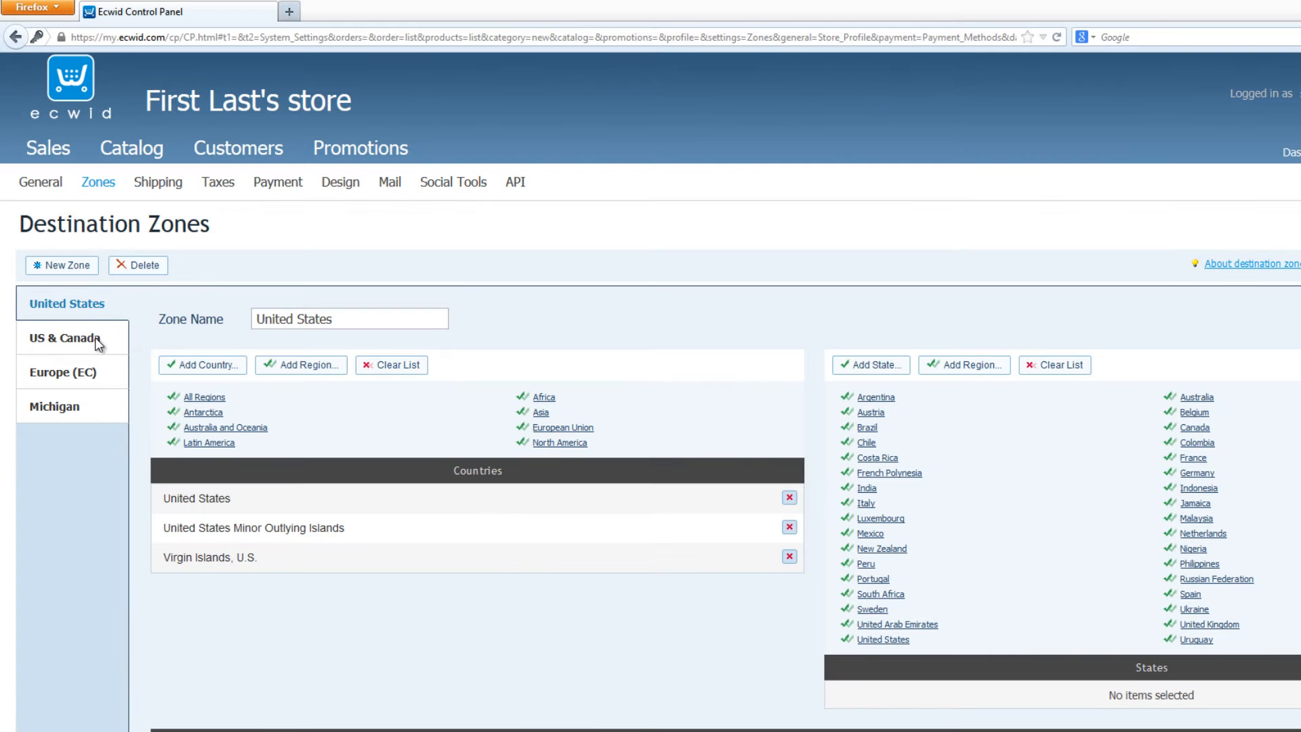
left_click(88, 346)
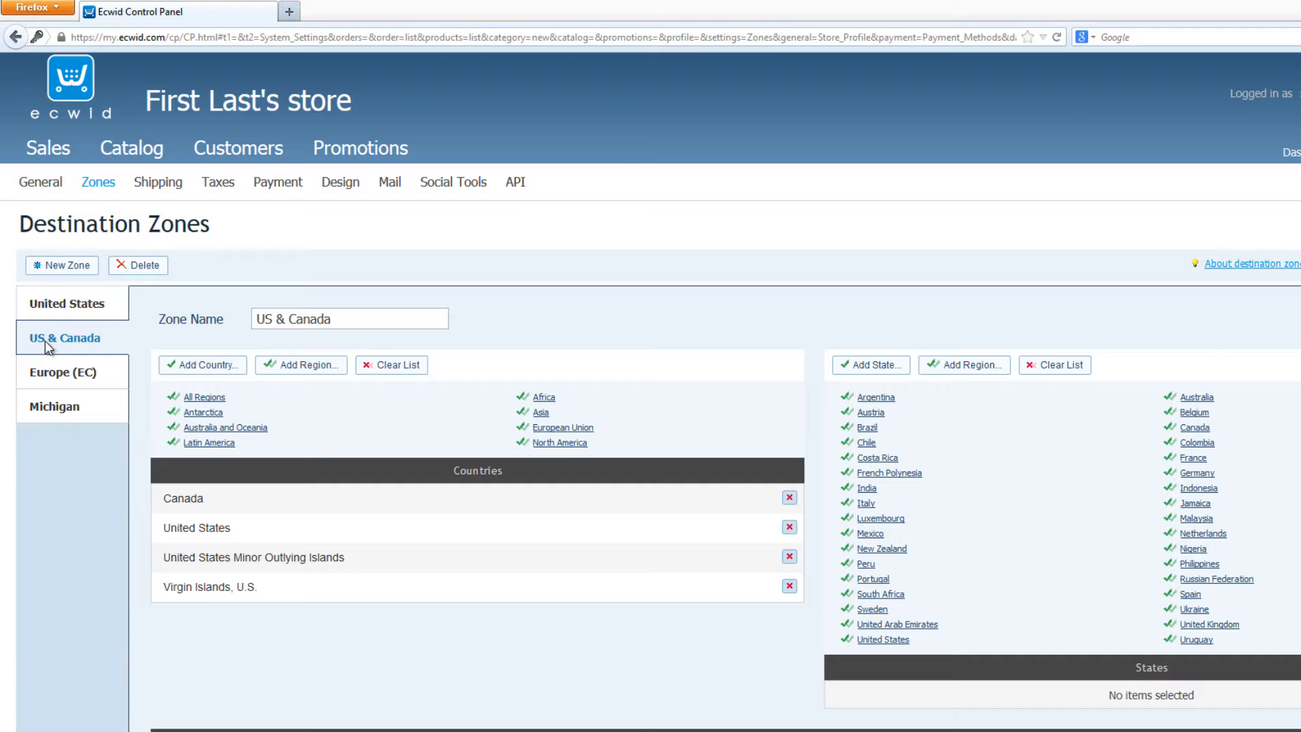
left_click(76, 373)
left_click(67, 415)
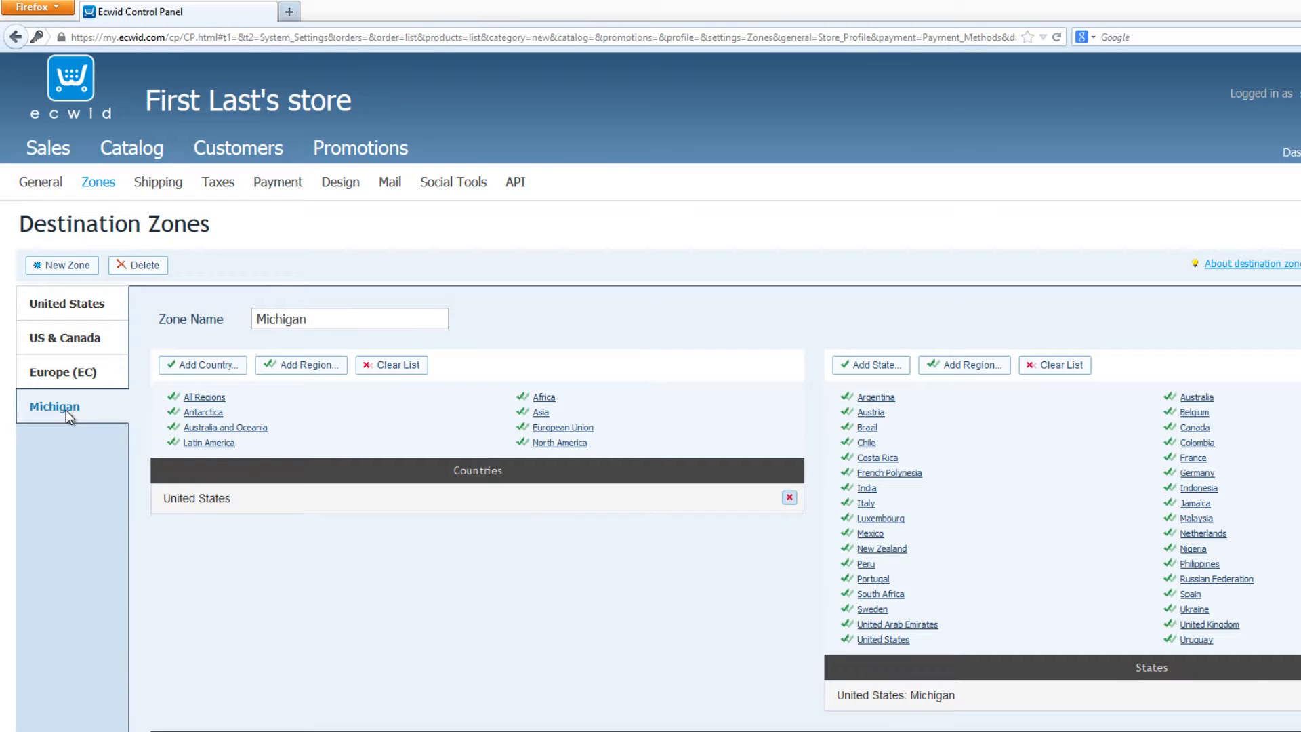
left_click(67, 375)
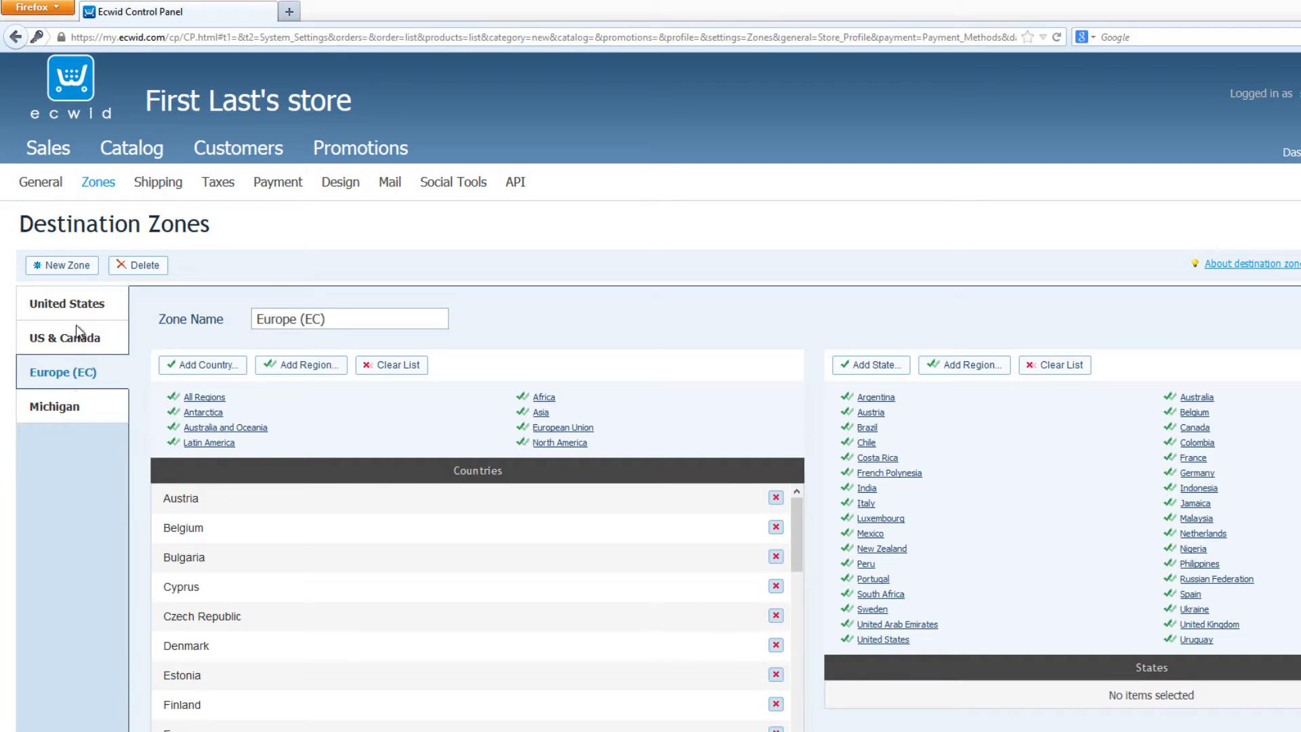
left_click(62, 307)
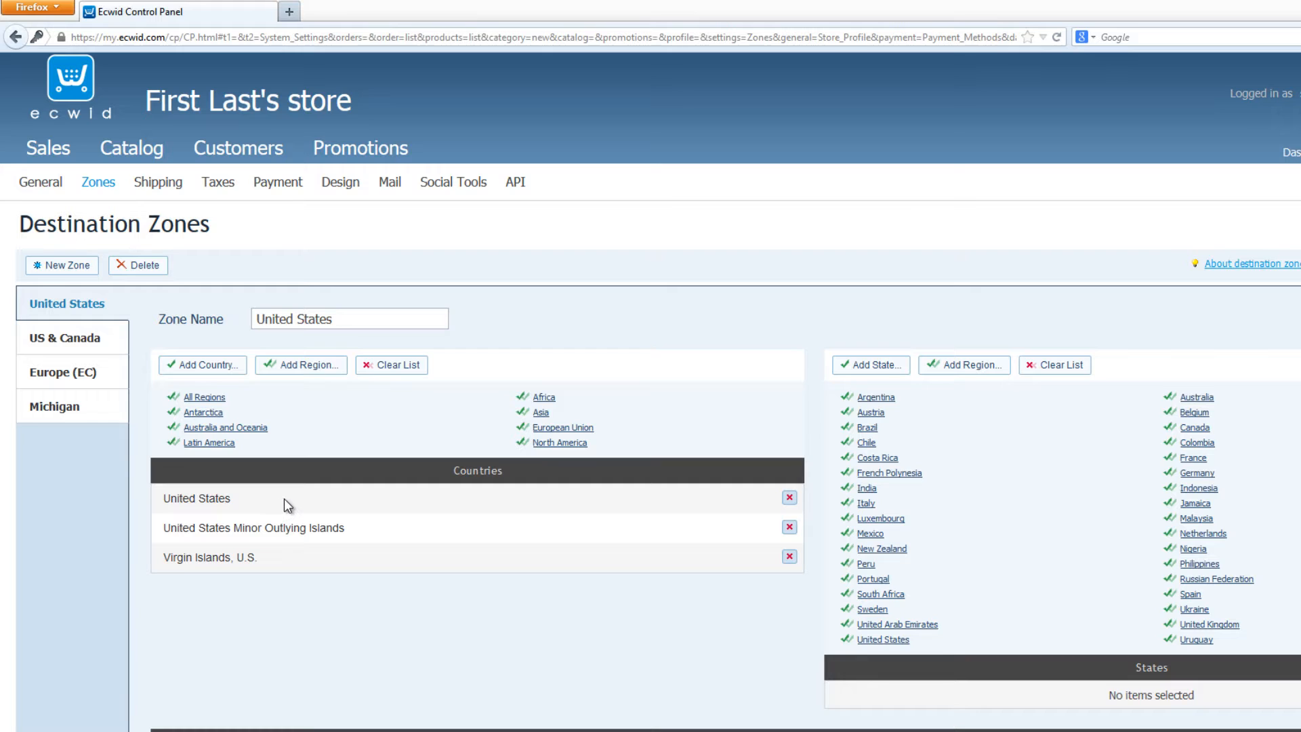
Replace the United States zone's country list with United States and United States Minor Outlying Islands, filtering countries by "united".
left_click(414, 367)
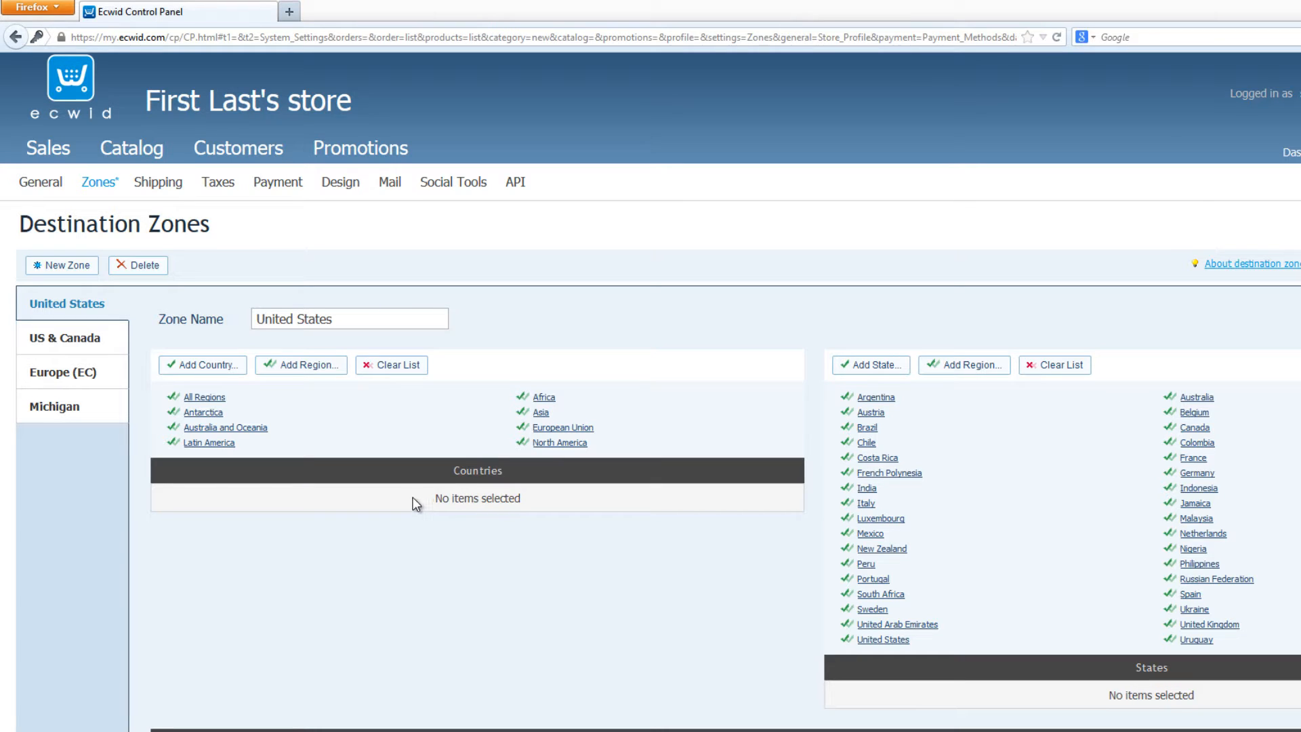
left_click(224, 371)
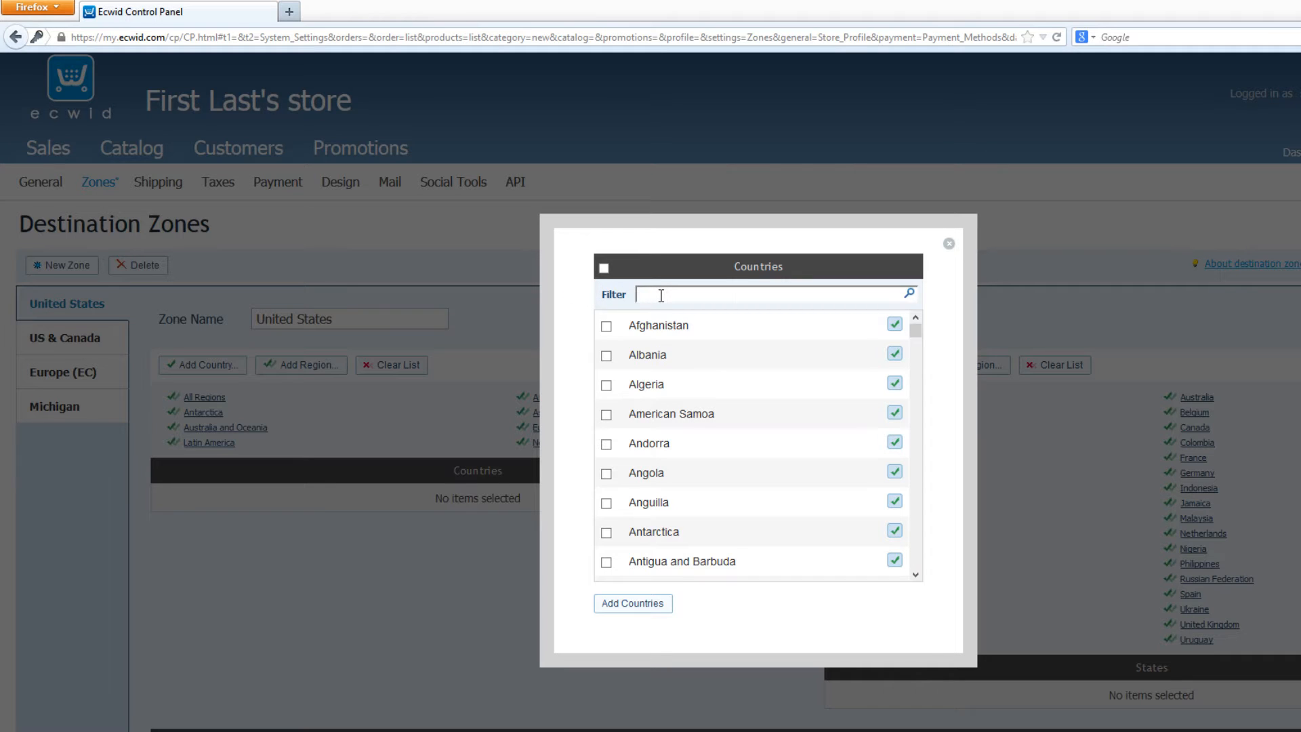
type("united")
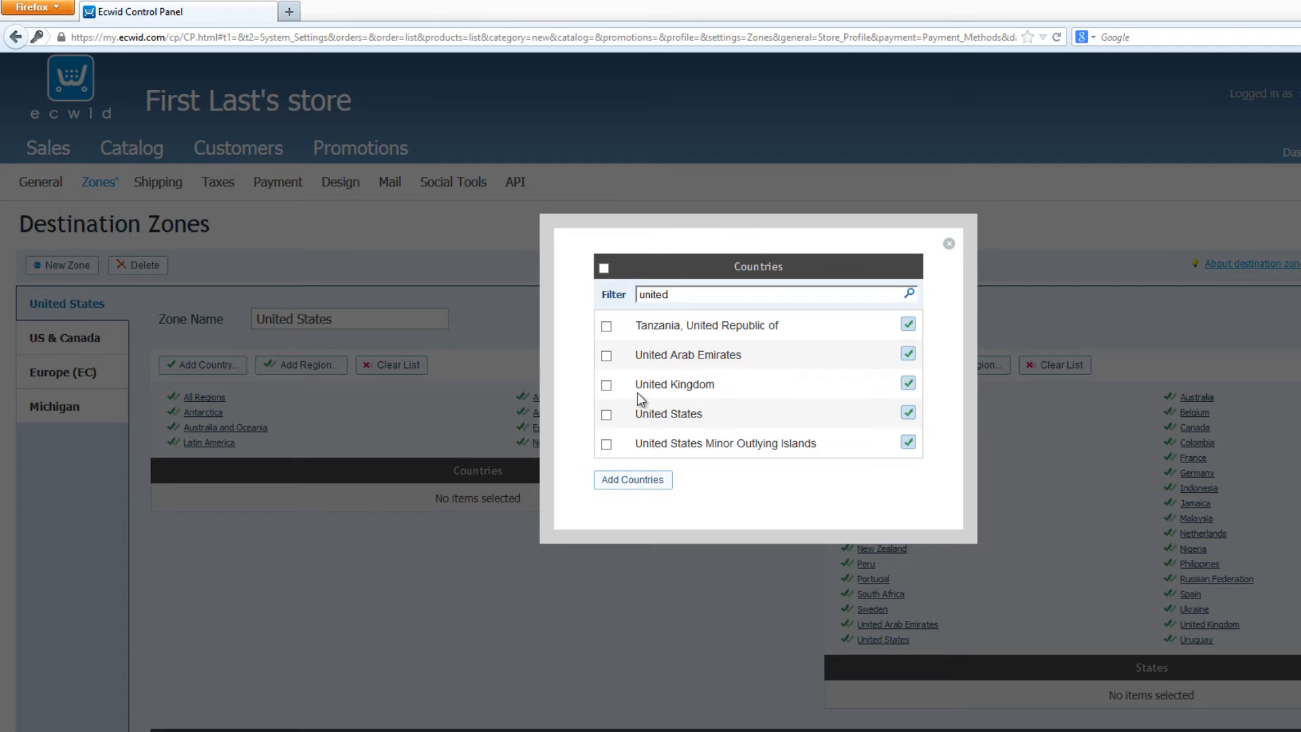
left_click(604, 419)
left_click(624, 482)
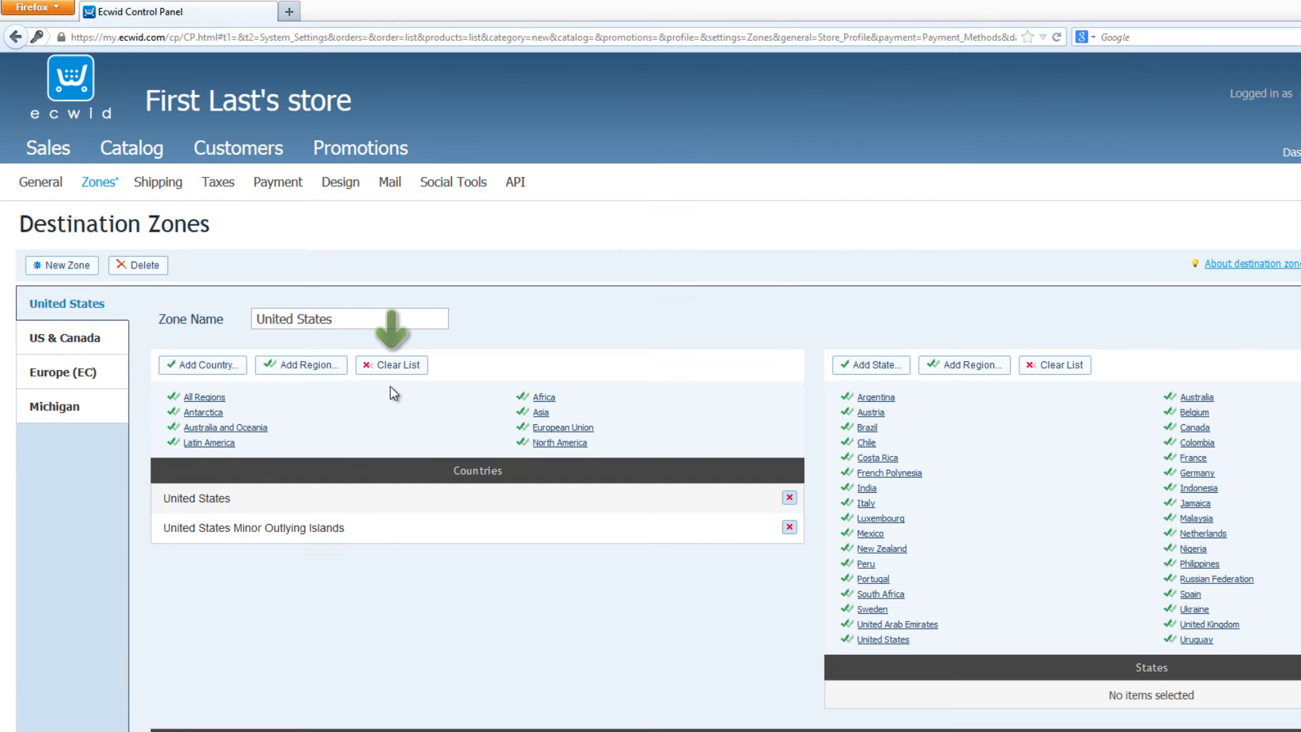
Clear the United States zone's country list and add all North America countries.
left_click(397, 382)
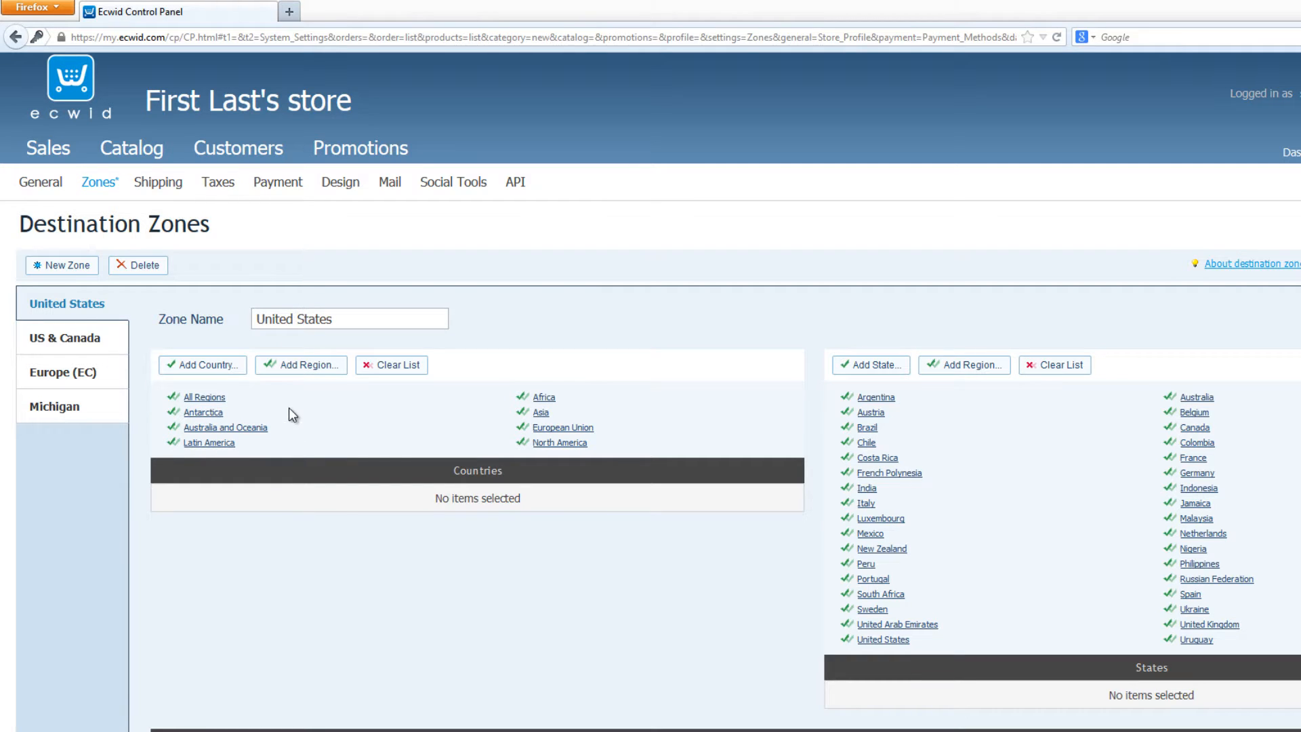
left_click(573, 444)
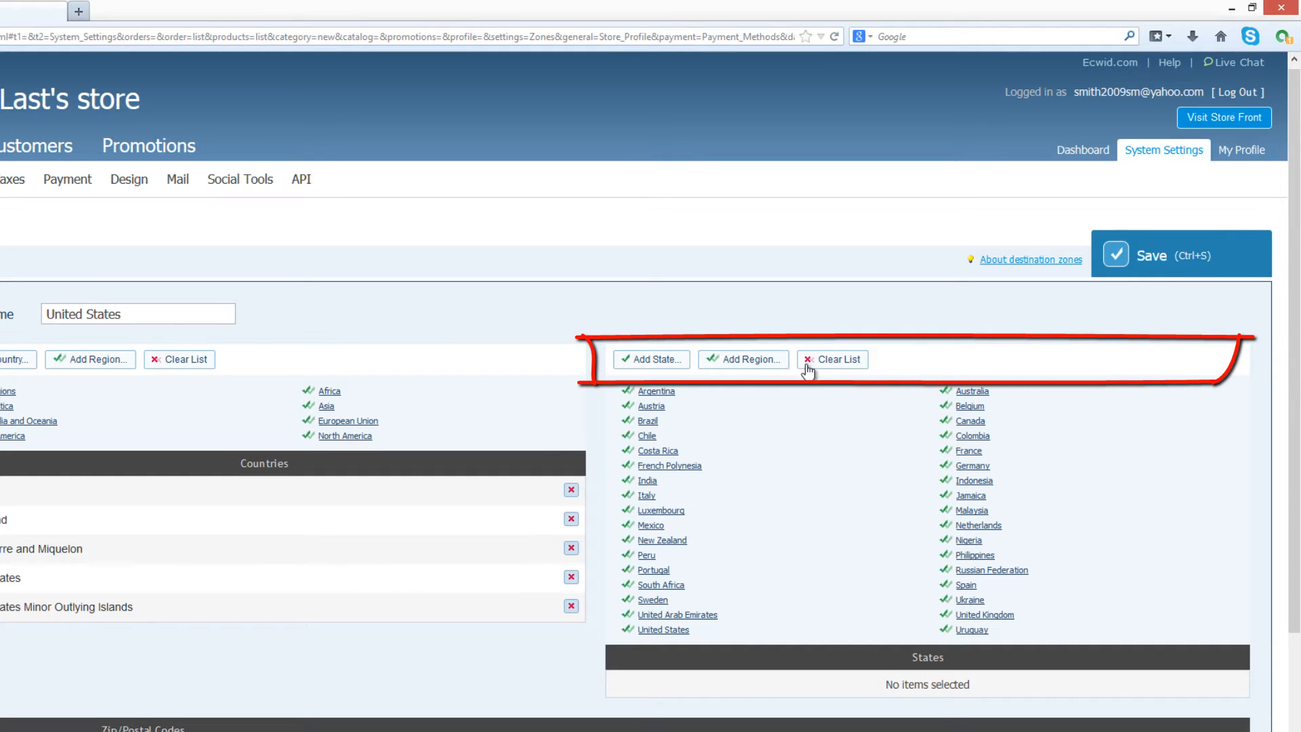
Add Alabama, Alaska and Arizona to the United States zone's state list.
left_click(656, 359)
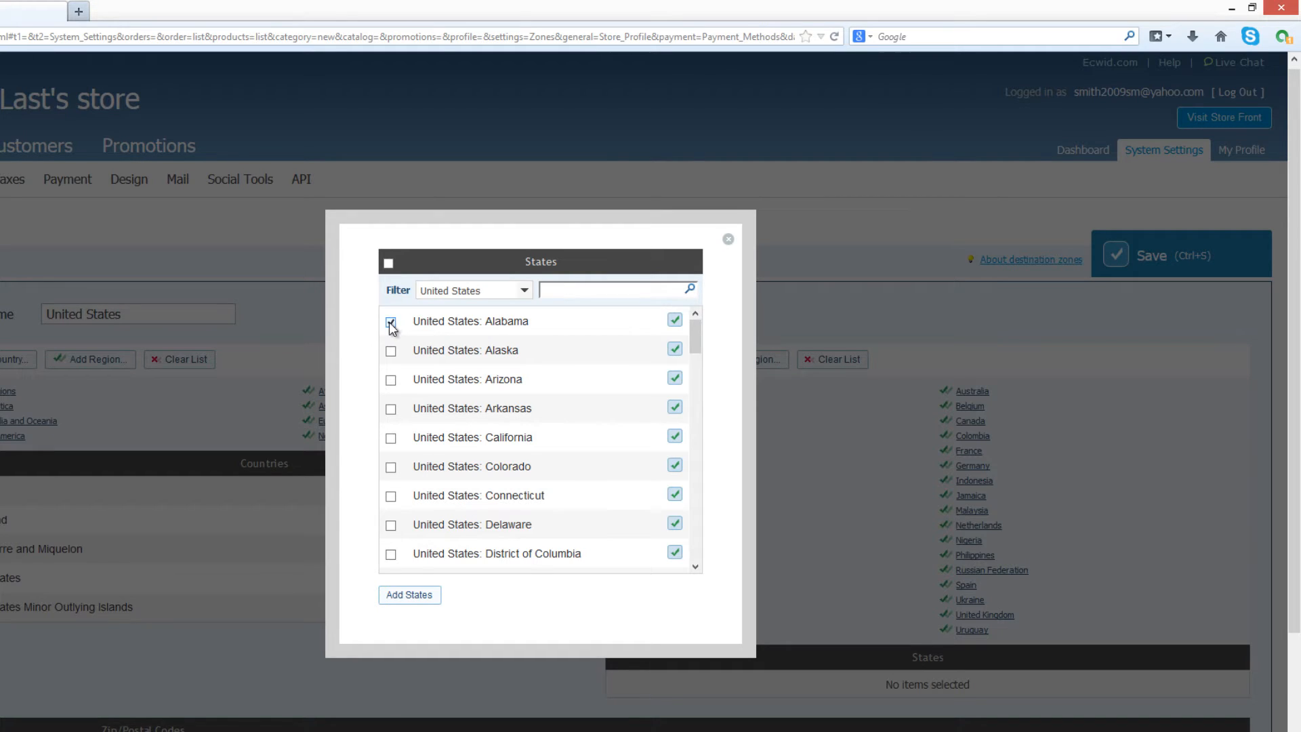
left_click(391, 380)
left_click(413, 596)
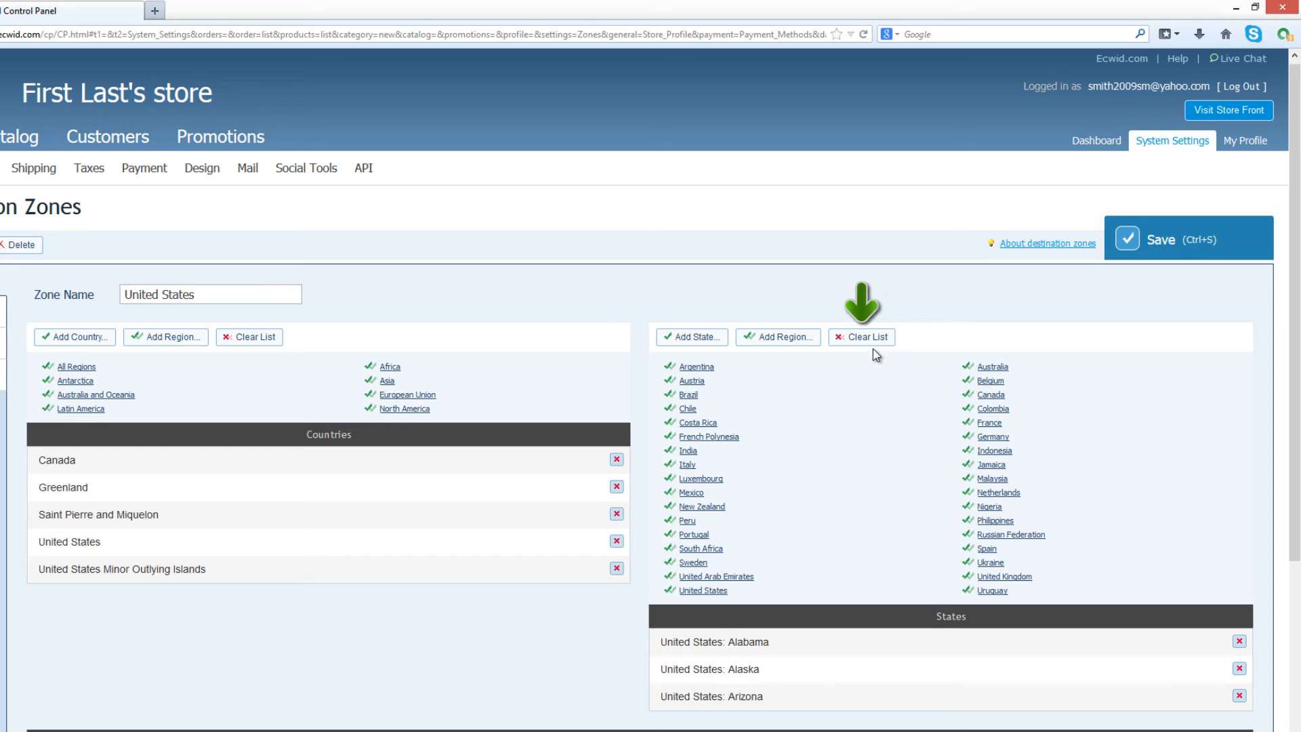
Replace the zone's state list with all states of the United States and look through them.
left_click(874, 338)
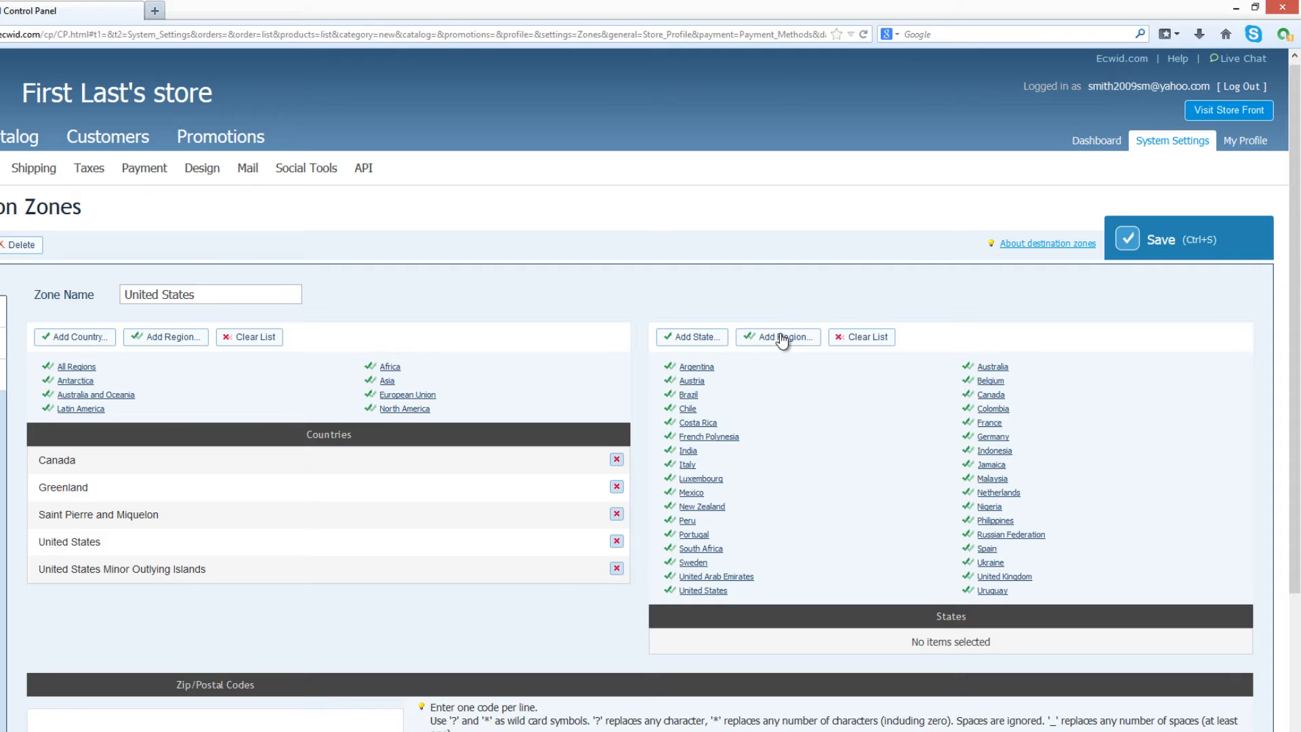
left_click(708, 592)
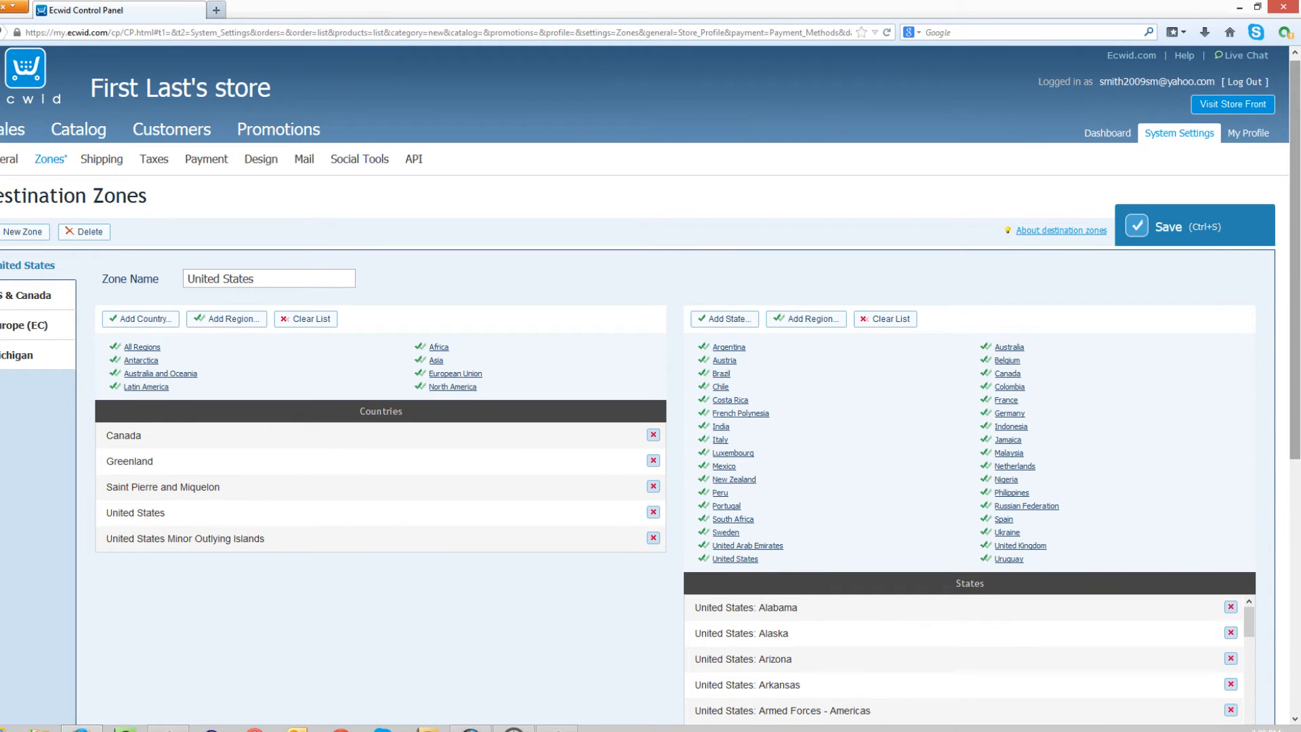
left_click_drag(1297, 279, 1298, 440)
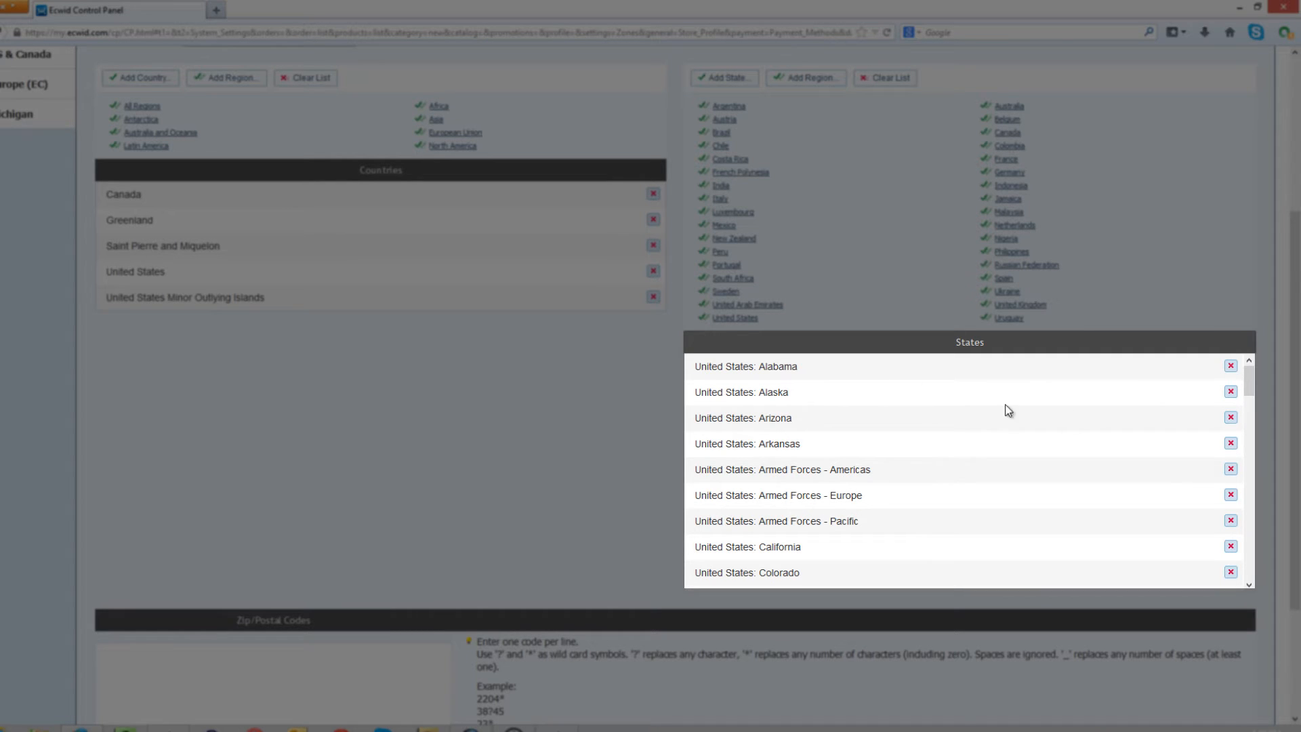
mouse_move(1248, 389)
left_mouse_down()
mouse_move(1250, 545)
mouse_move(1255, 390)
left_mouse_up()
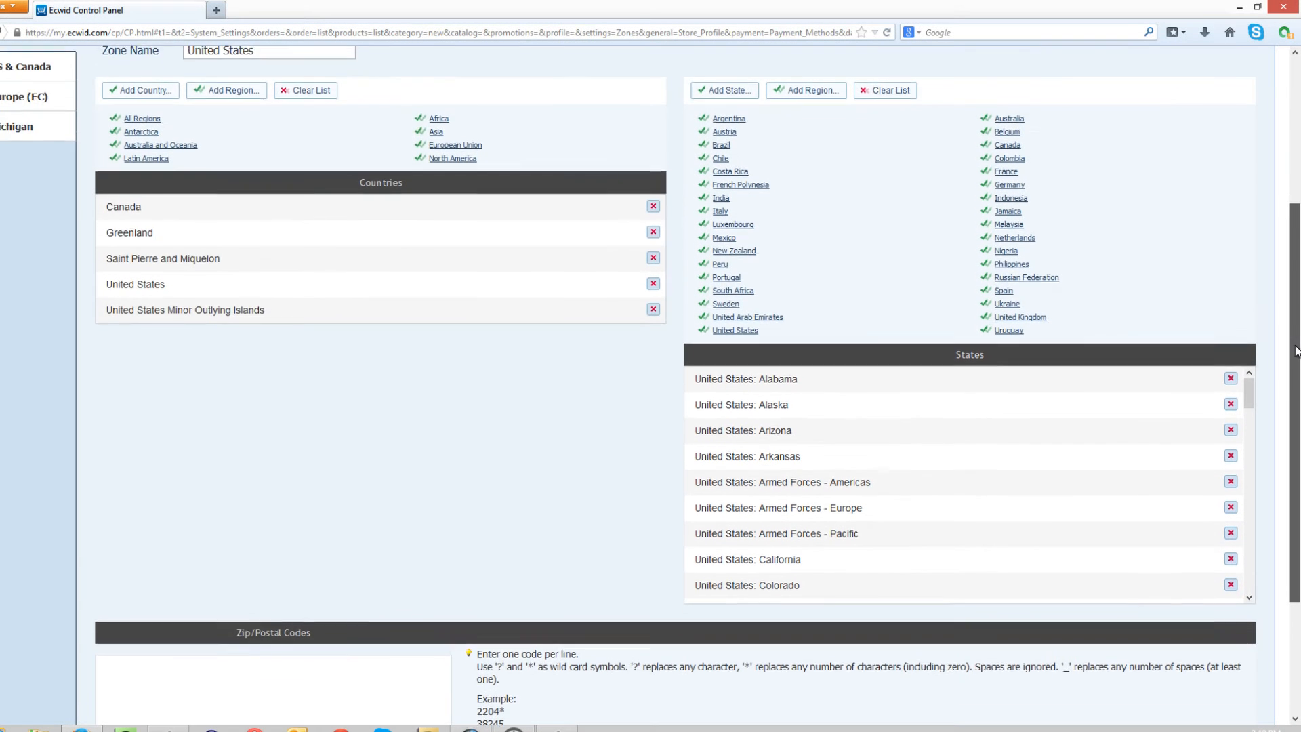
scroll(1295, 350, "up", 3)
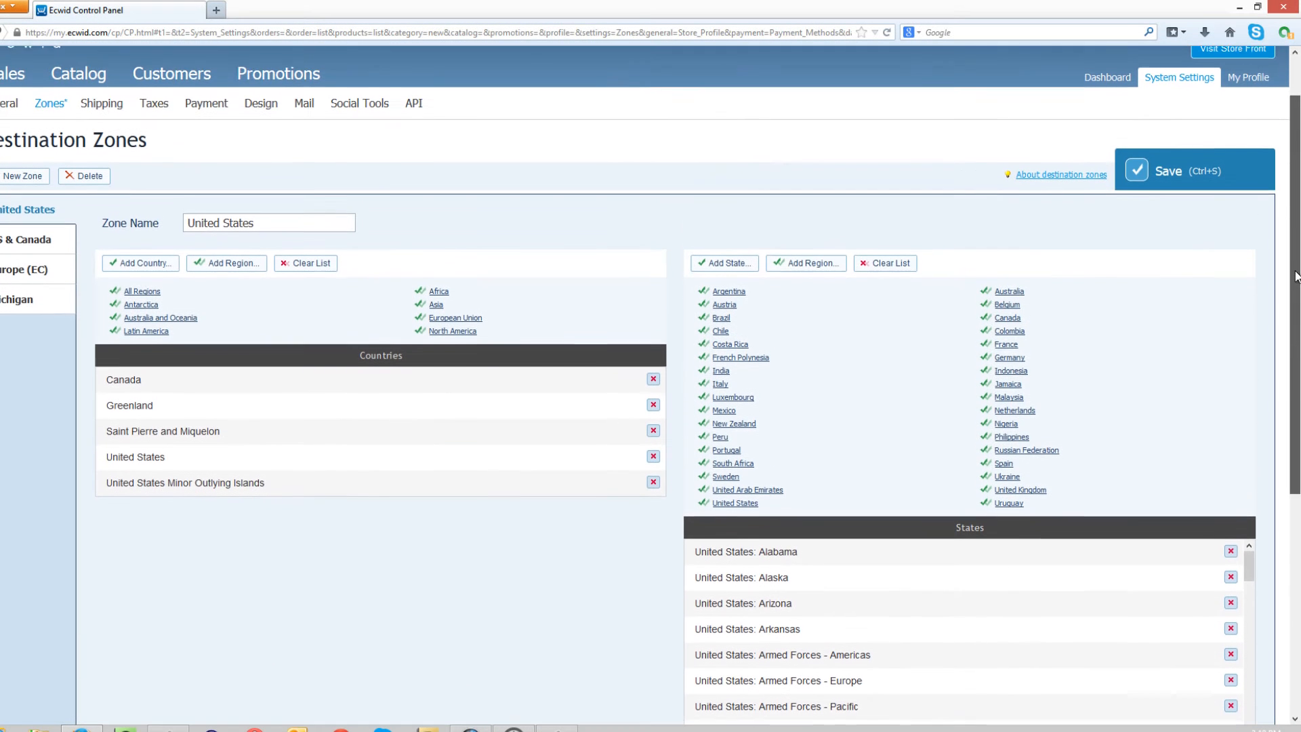
Replace the zone's state list with all states of Argentina and look through them.
left_click(902, 271)
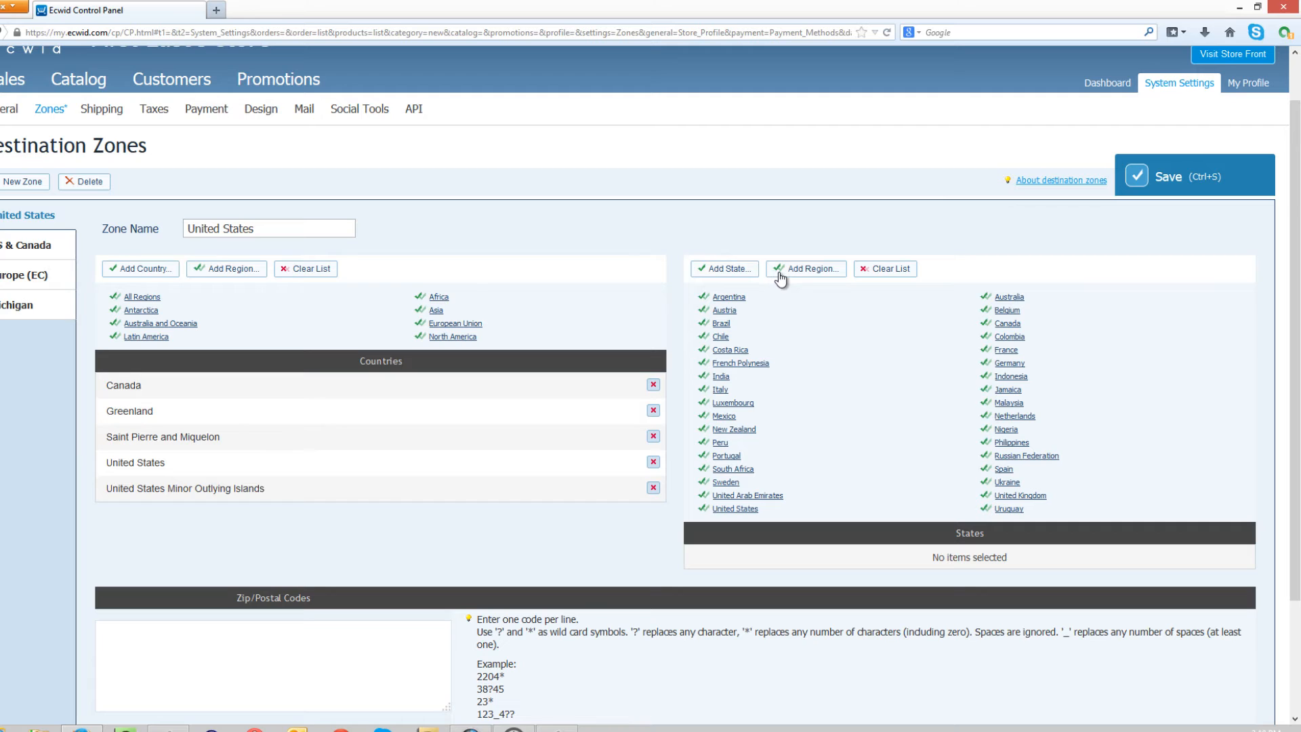
left_click(739, 299)
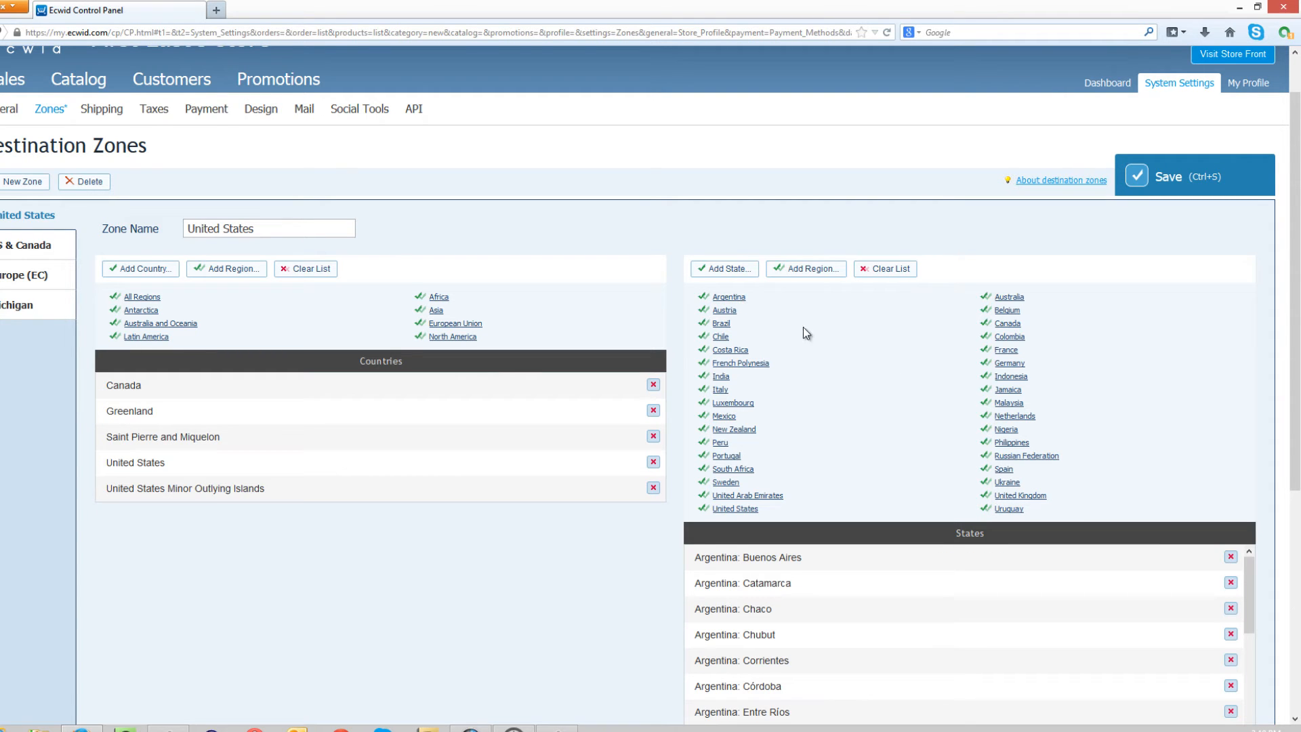
left_click_drag(1296, 342, 1296, 474)
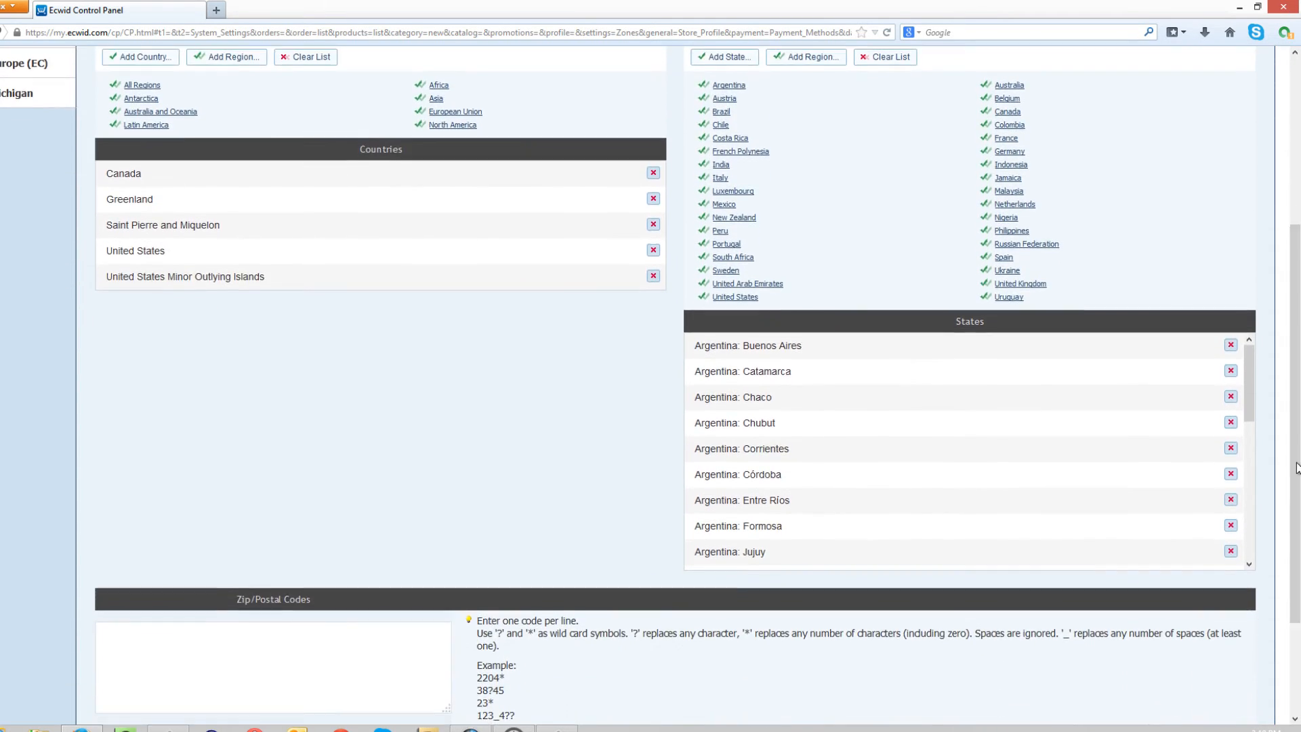
left_click_drag(1250, 387, 1298, 278)
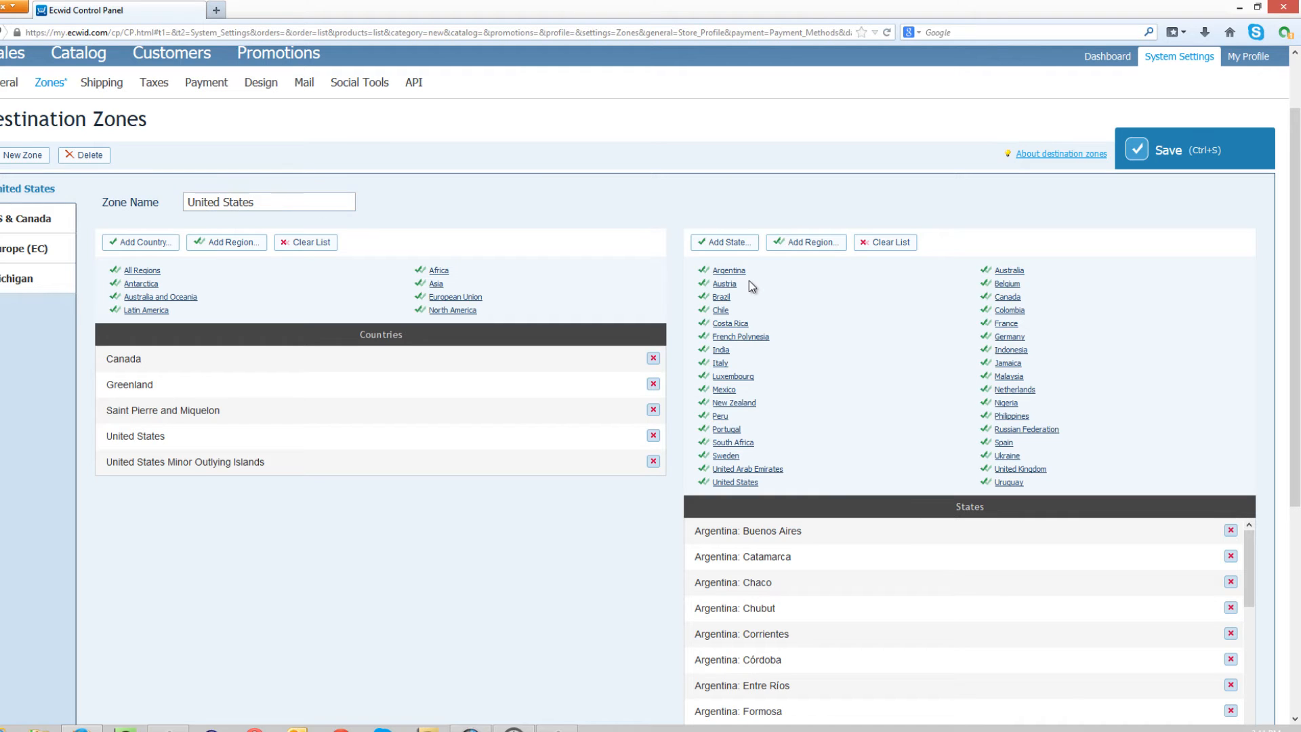
Clear the United States zone's state list and save the destination zone settings.
left_click(895, 248)
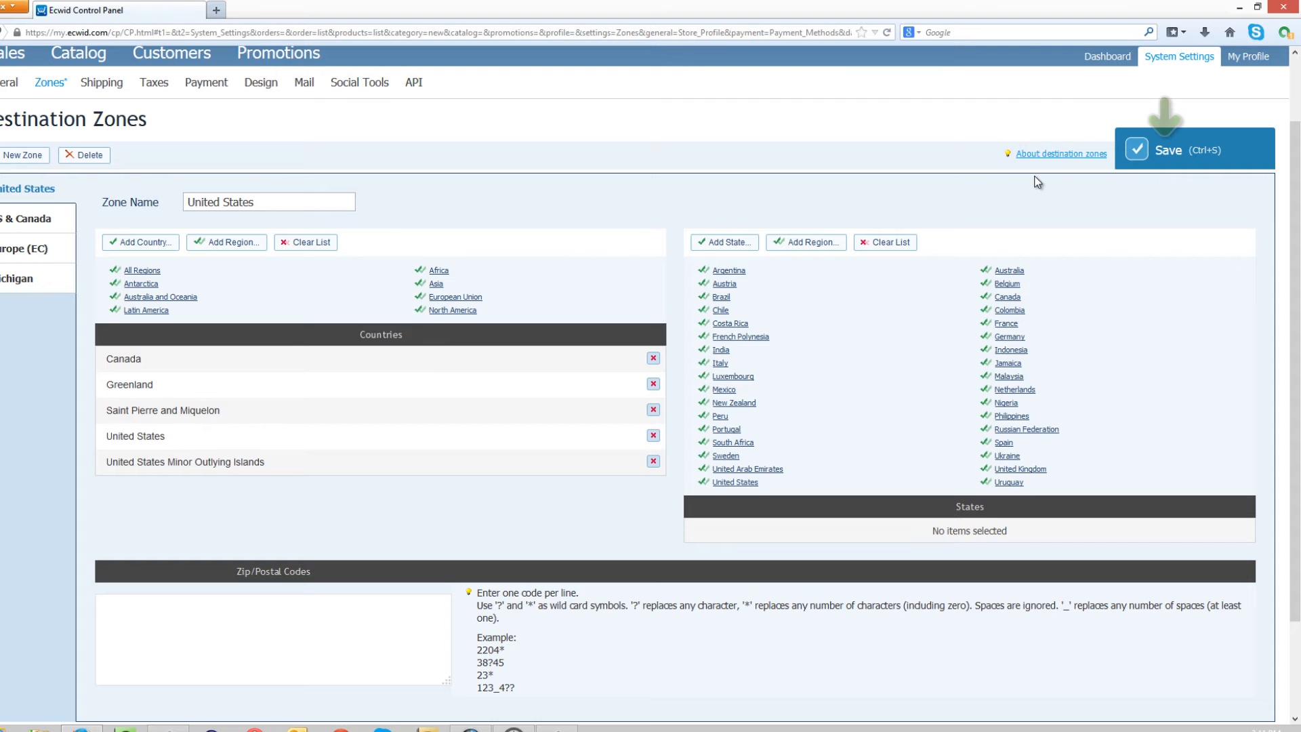
left_click(1136, 151)
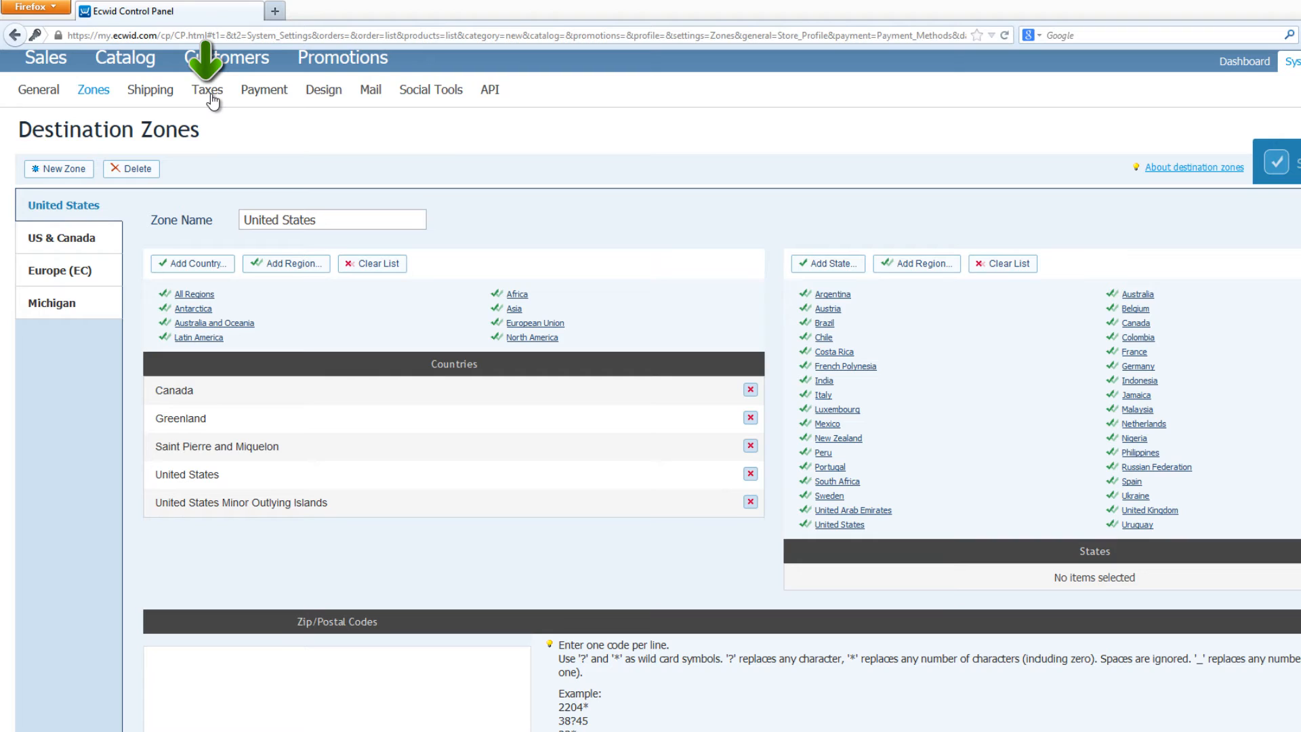
Open the store's tax settings and rename the existing tax as USA.
left_click(212, 99)
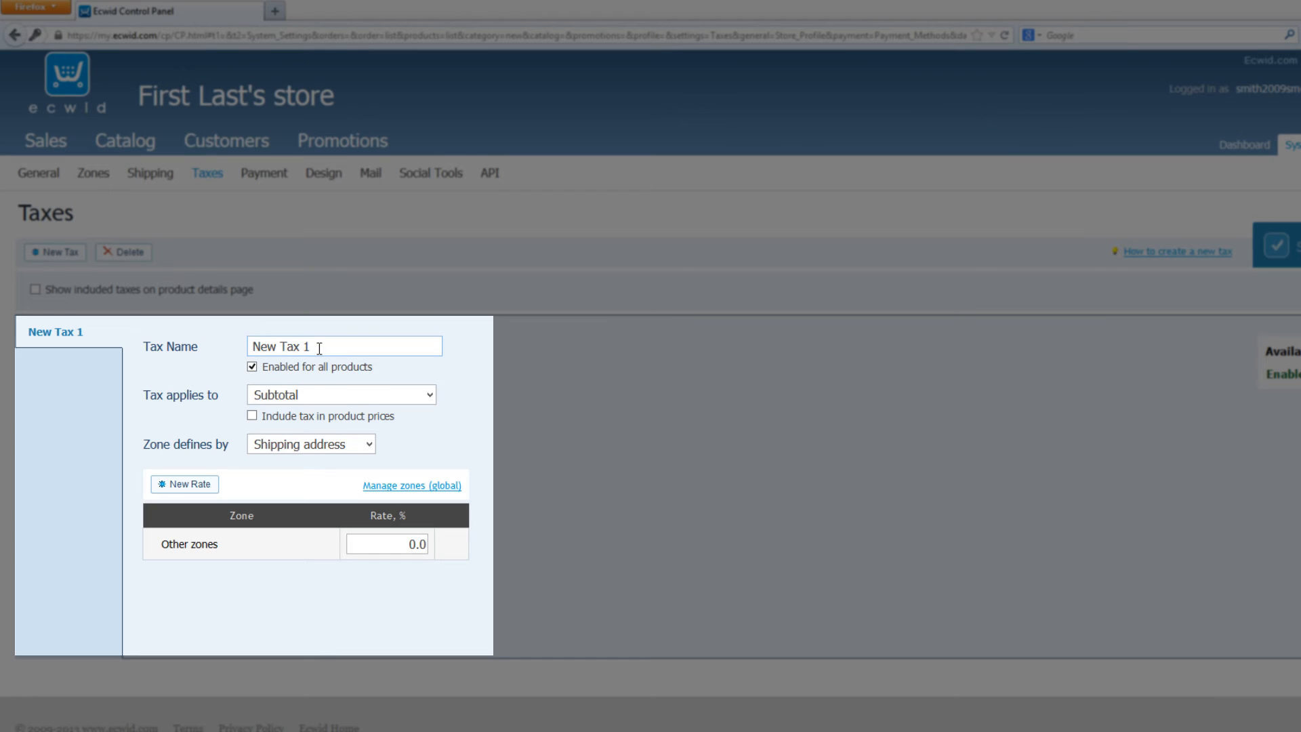
left_click_drag(321, 348, 193, 346)
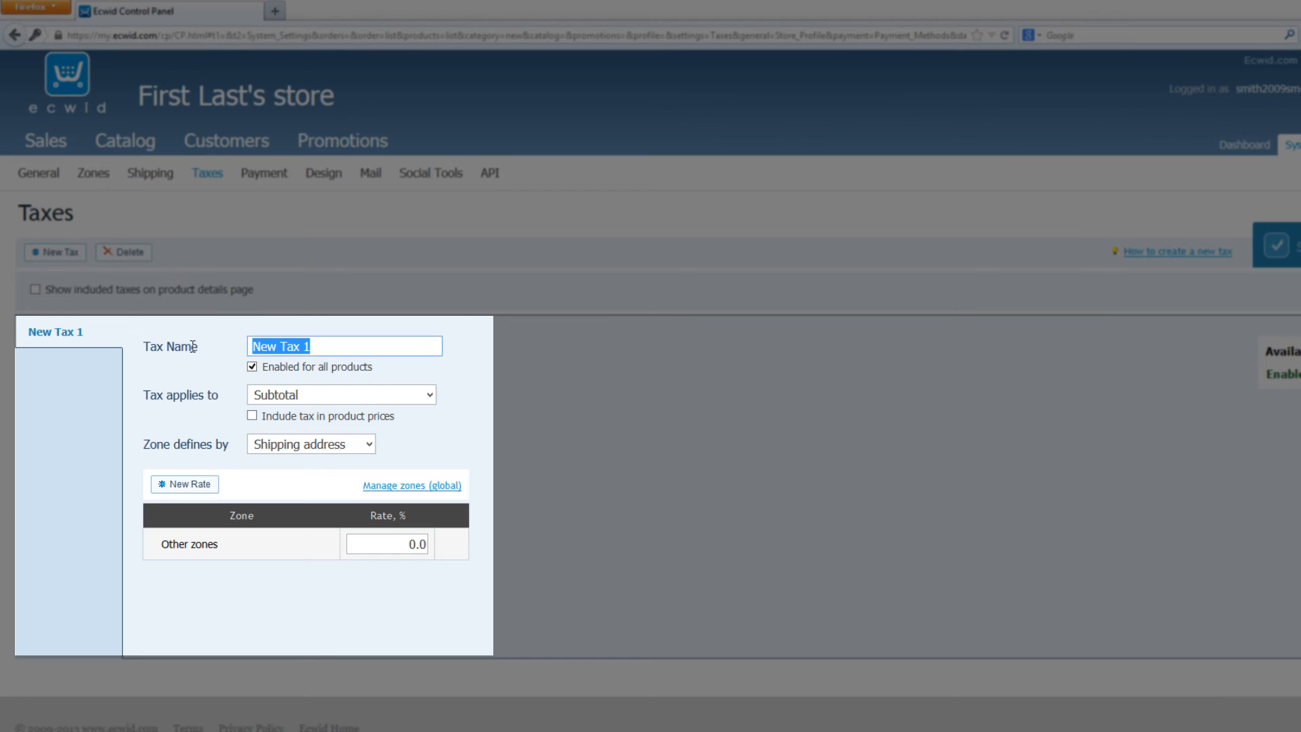
type("USA")
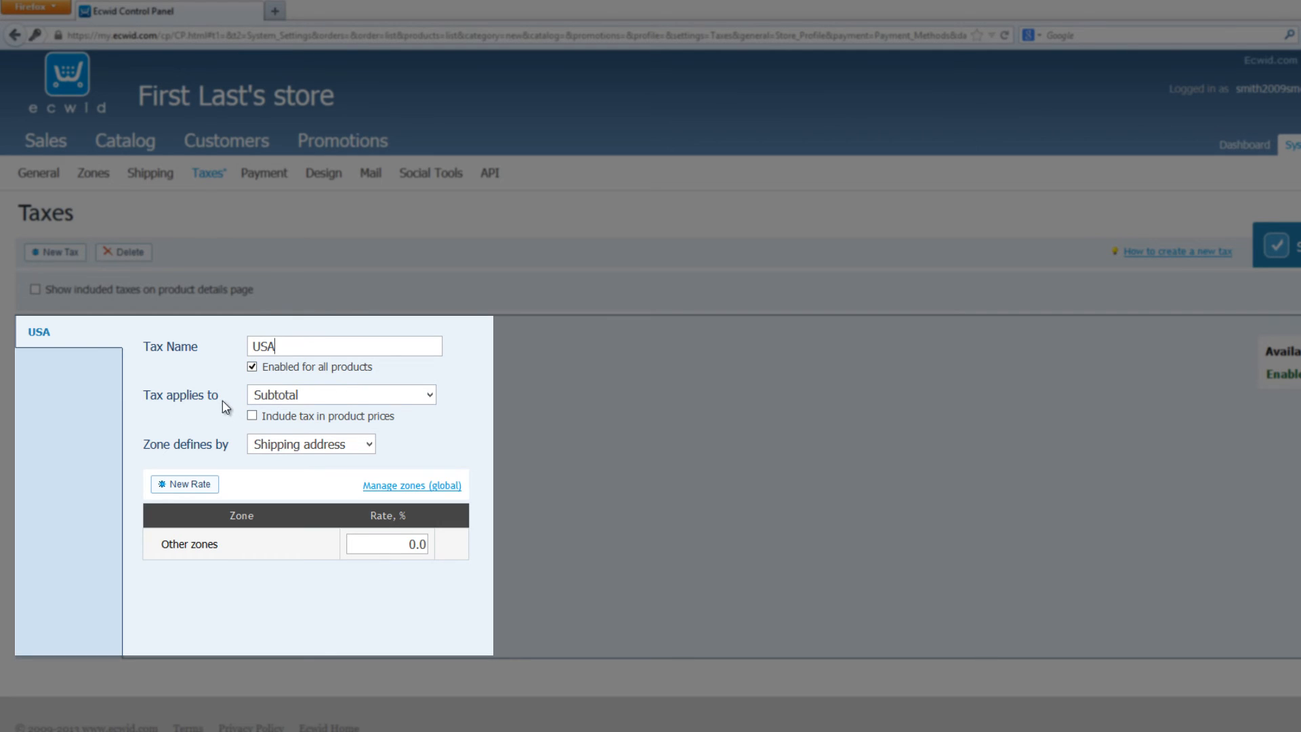
Set the USA tax to apply to Subtotal, with the zone defined by Shipping address.
left_click(429, 398)
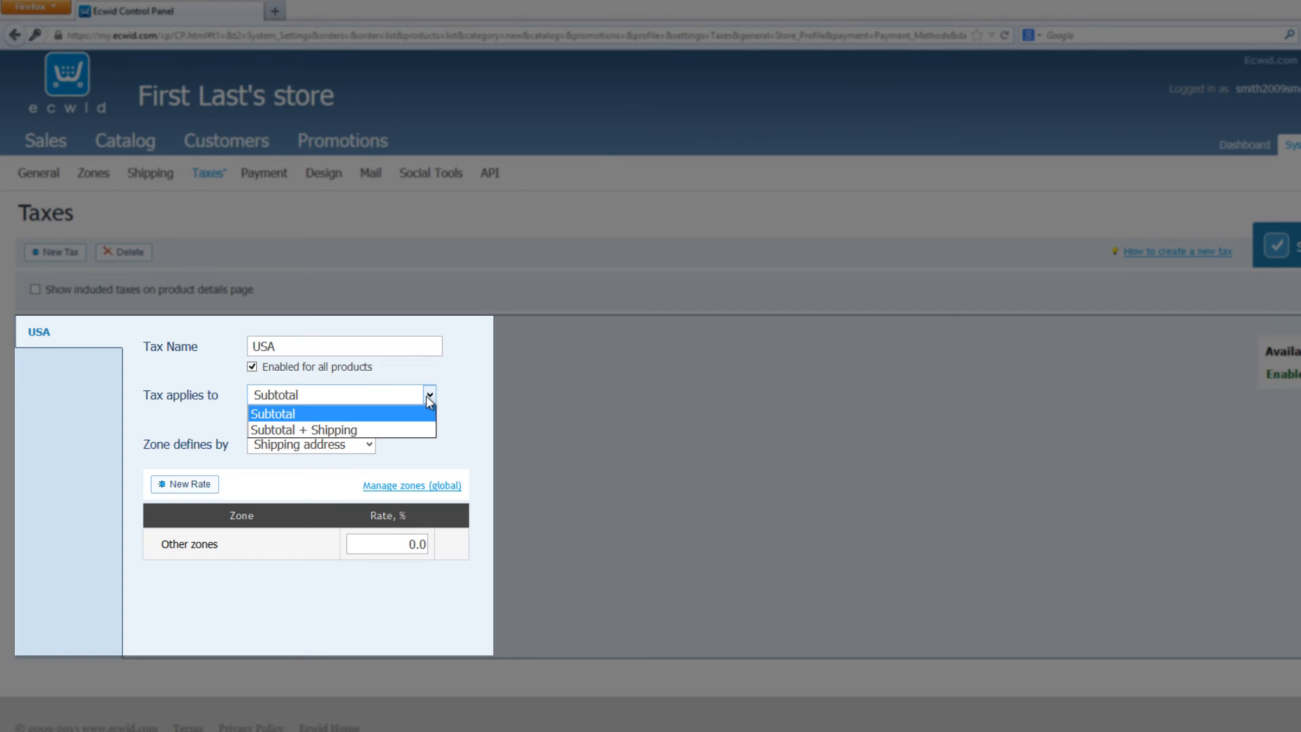
left_click(395, 415)
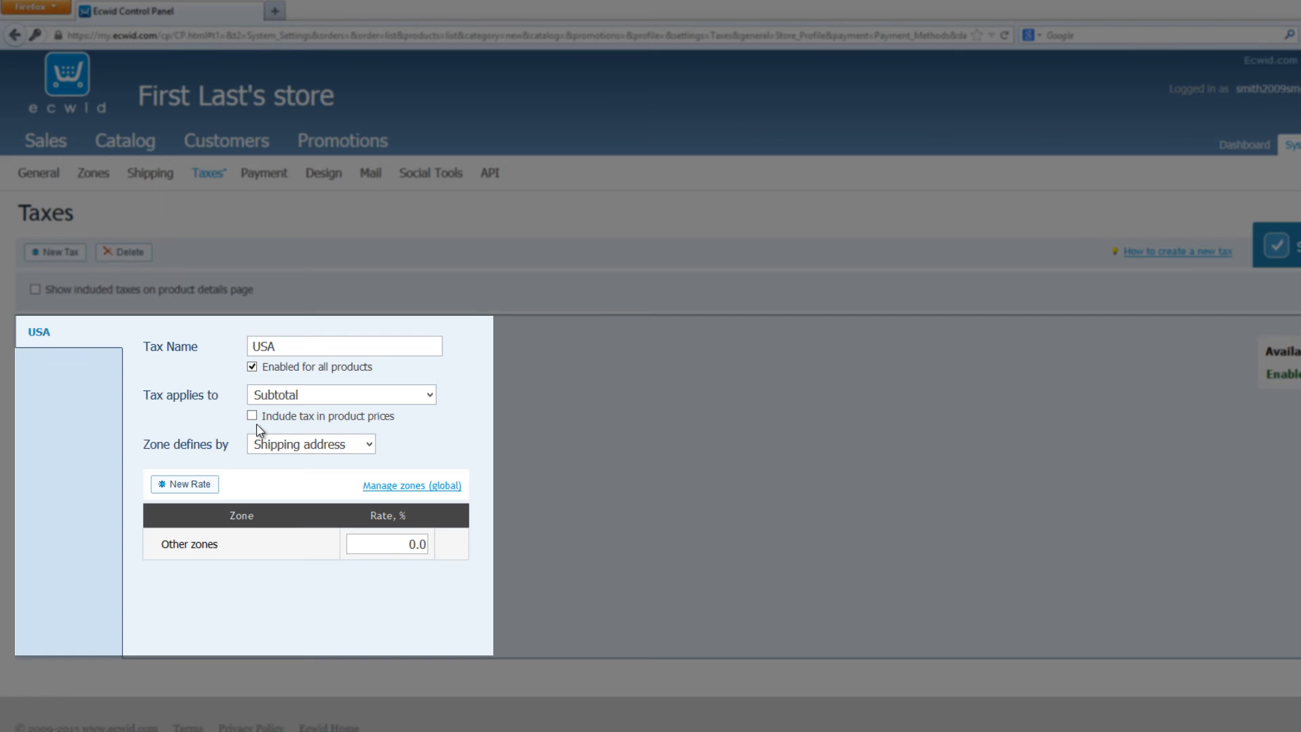
left_click(370, 448)
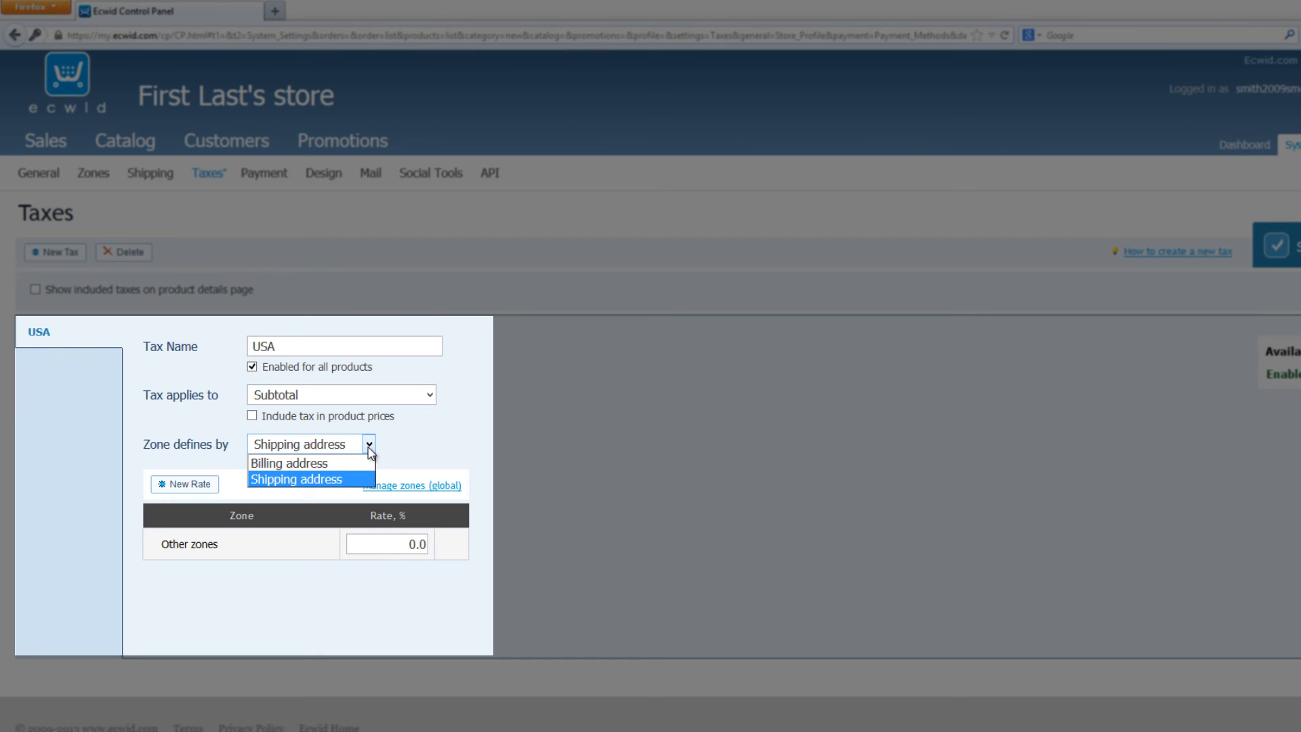
left_click(345, 482)
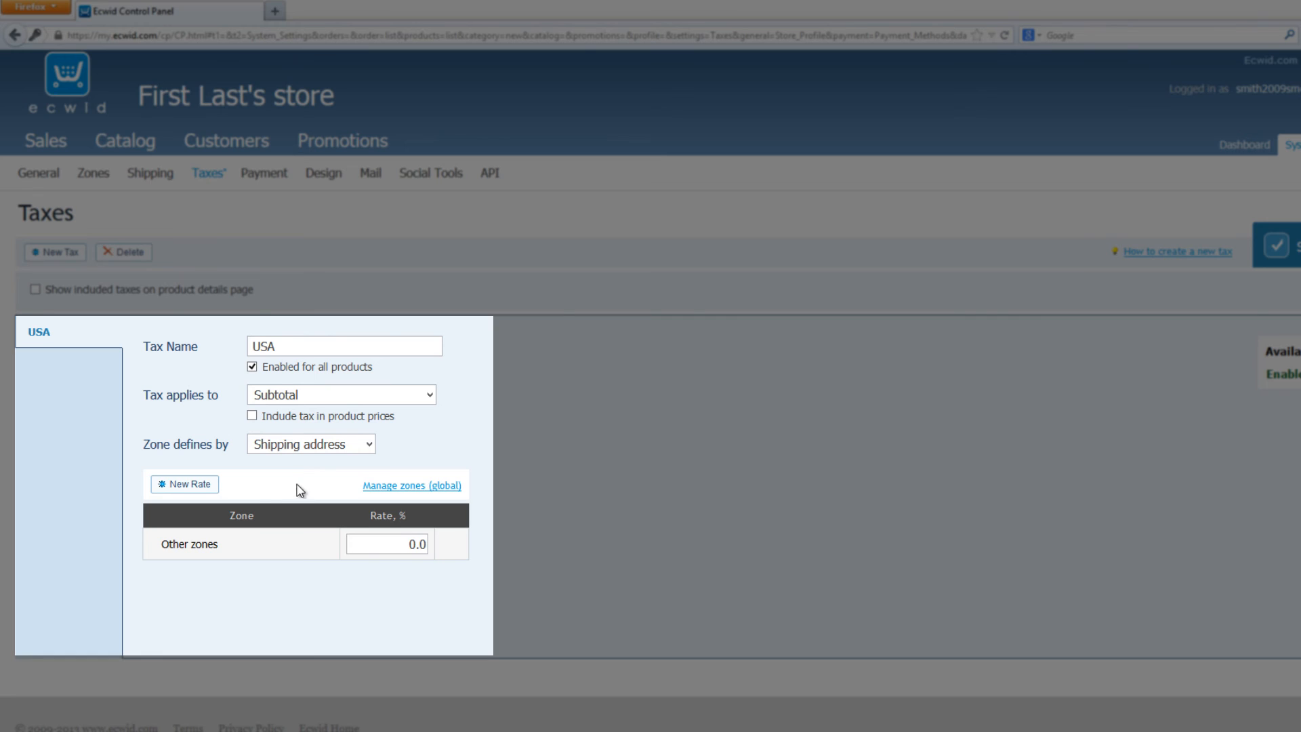
Add a rate of 8.0% for the United States zone to the USA tax and save the tax settings.
left_click(191, 493)
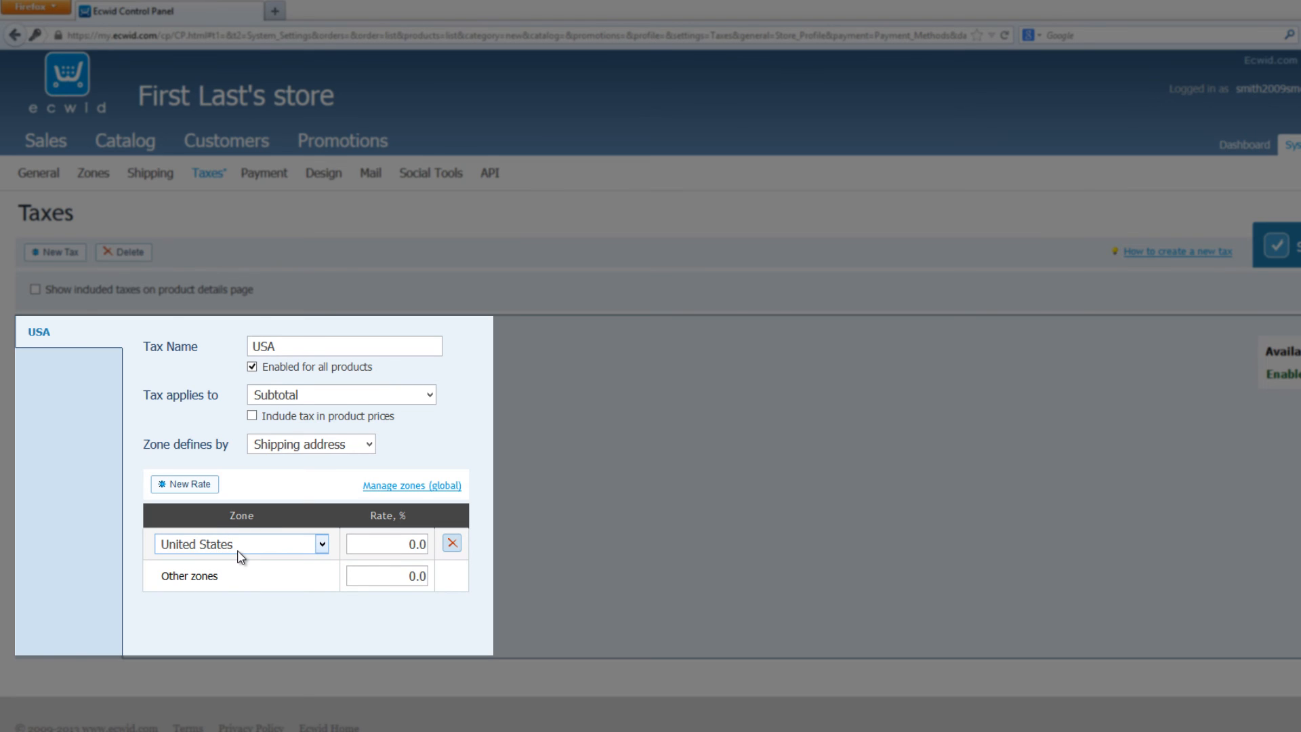
left_click(322, 545)
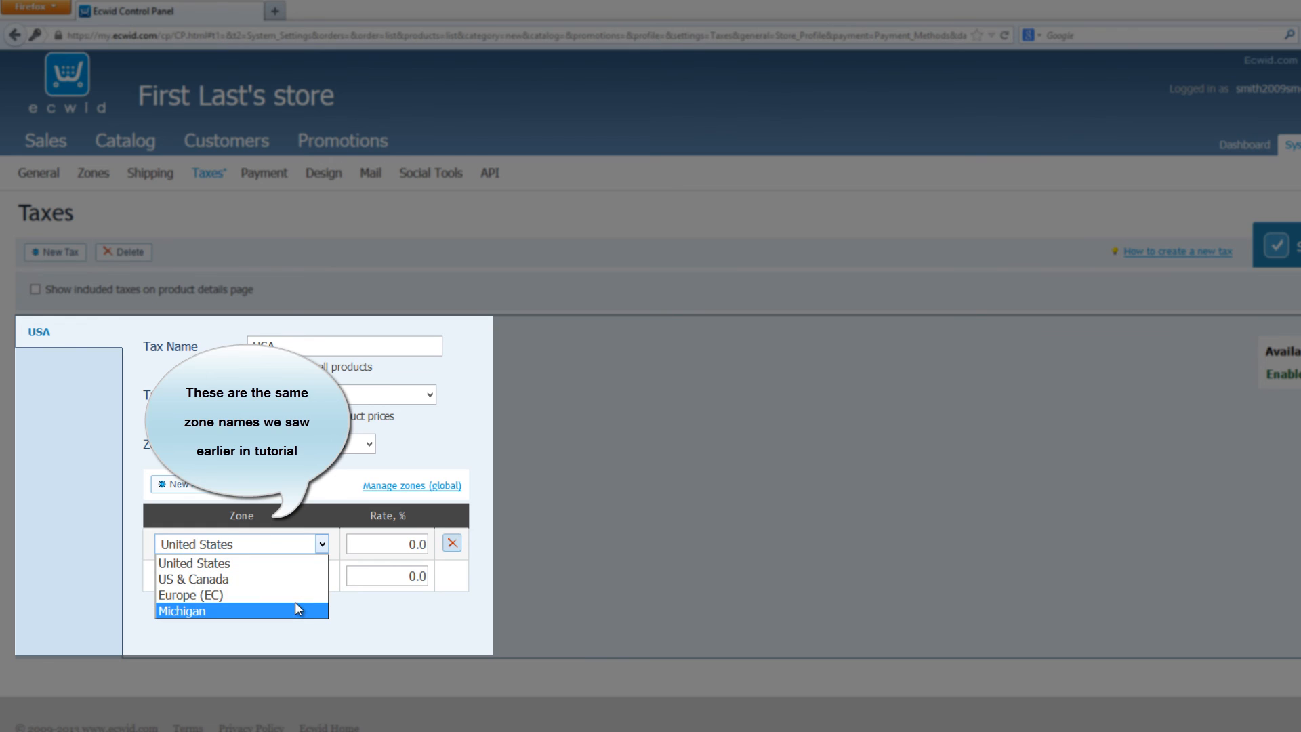
left_click(295, 564)
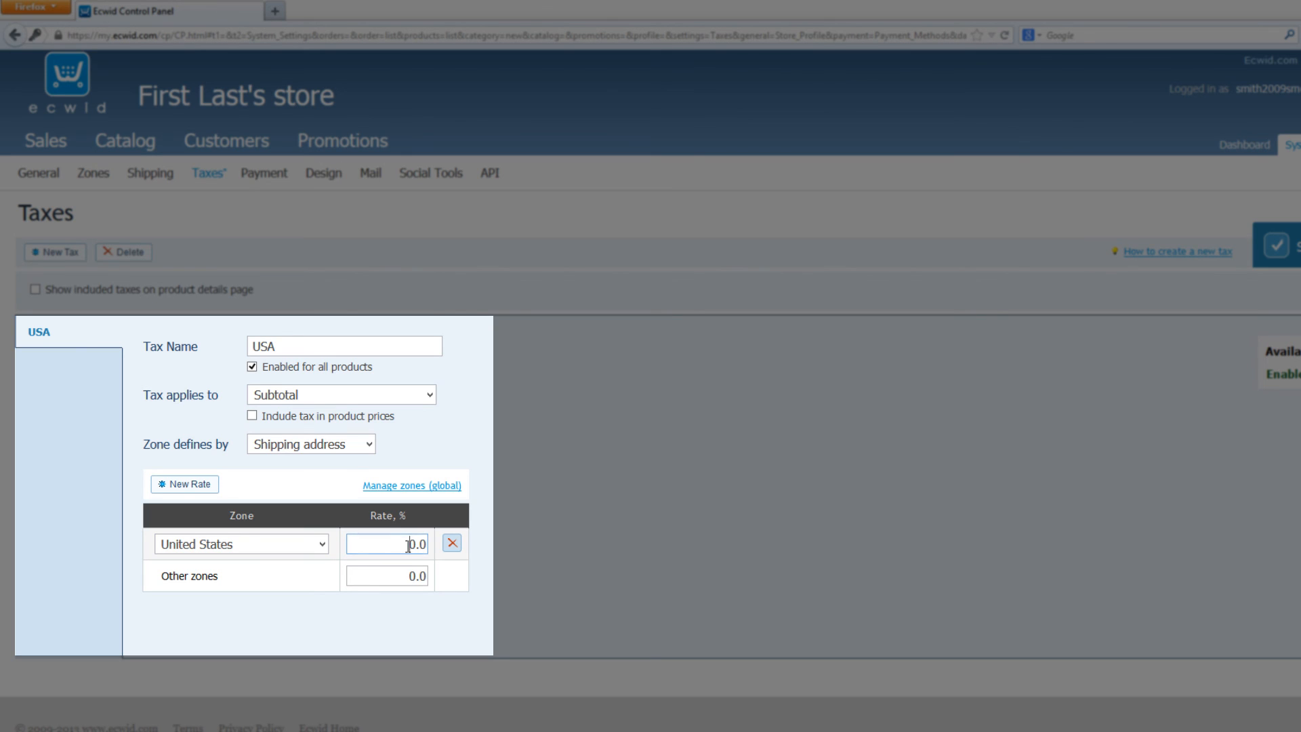
left_click_drag(415, 544, 428, 550)
type("8.0")
left_click(339, 554)
left_click(413, 581)
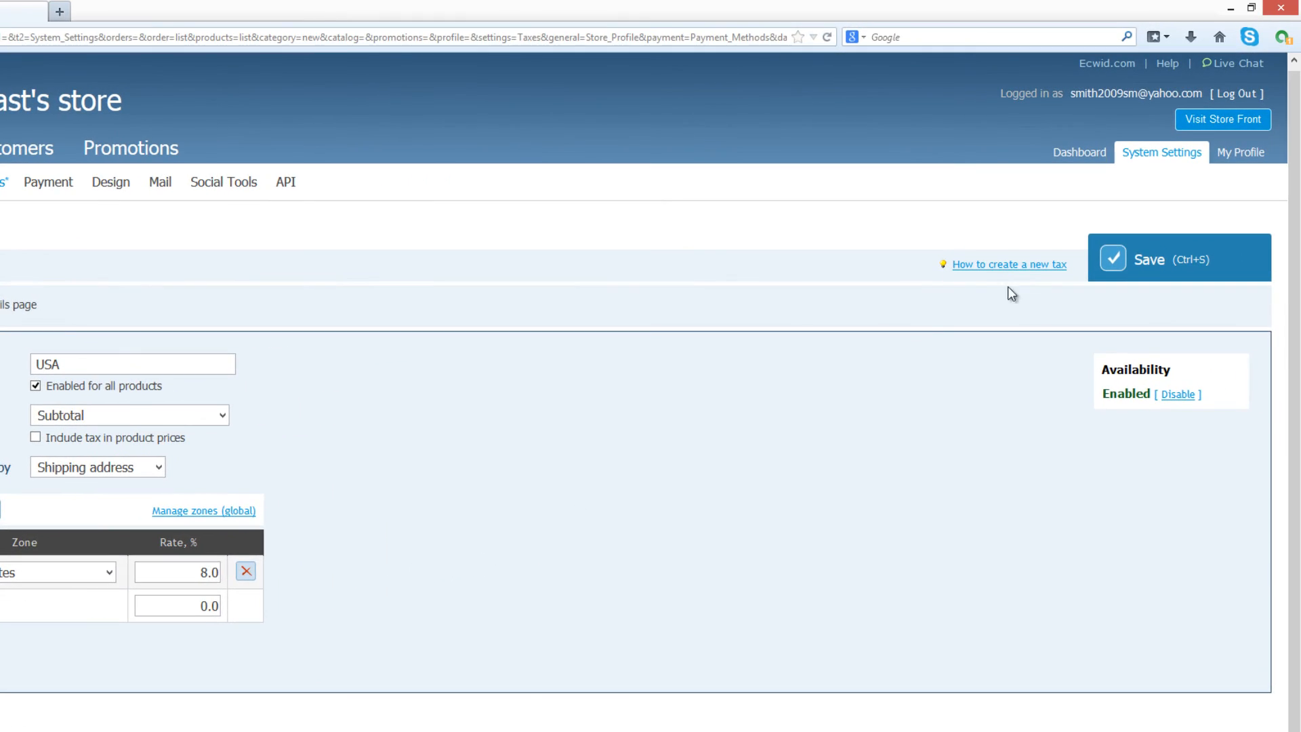
left_click(1115, 272)
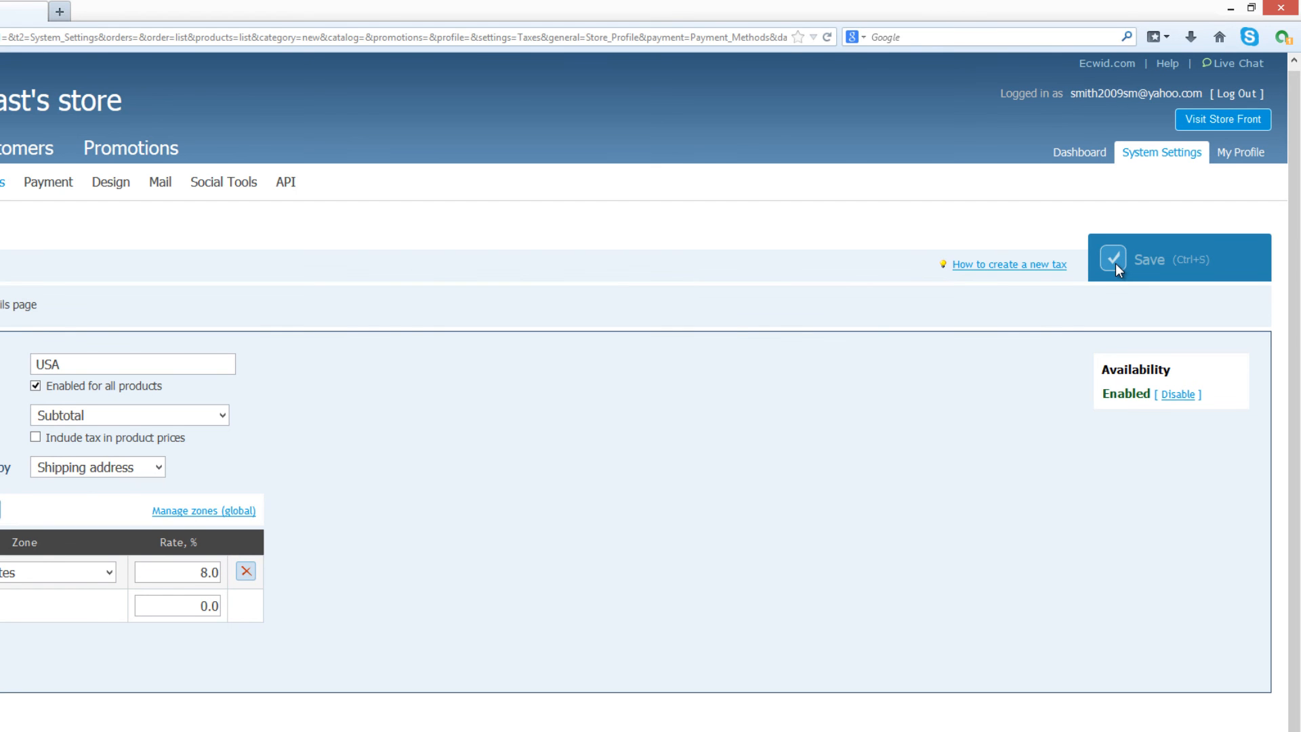